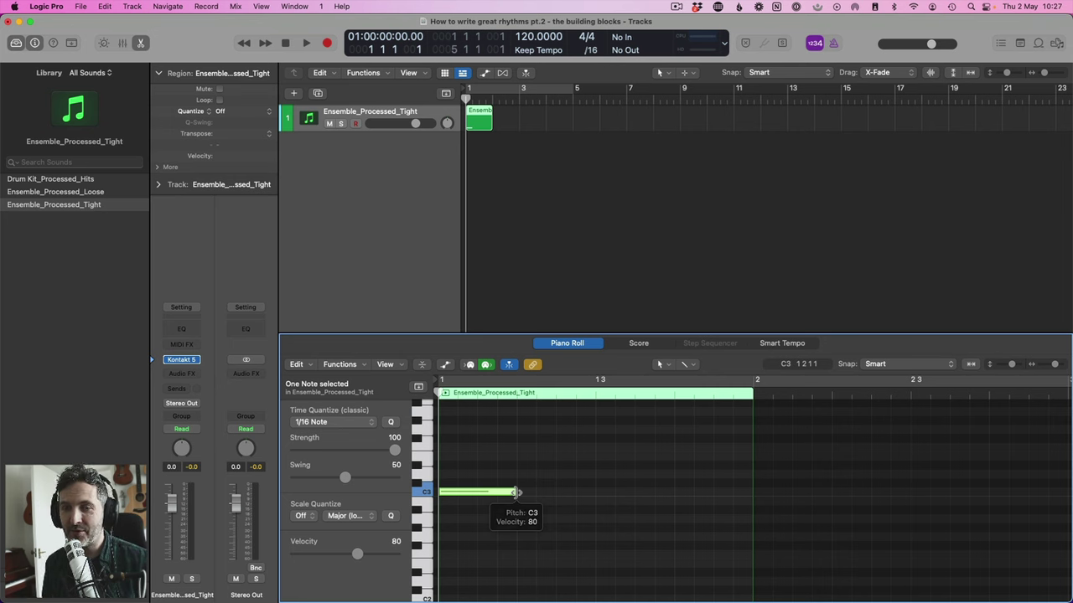
# Extend the C3 note to fill the whole of bar 1 and check how it reads in the score notation
pyautogui.click(505, 503)
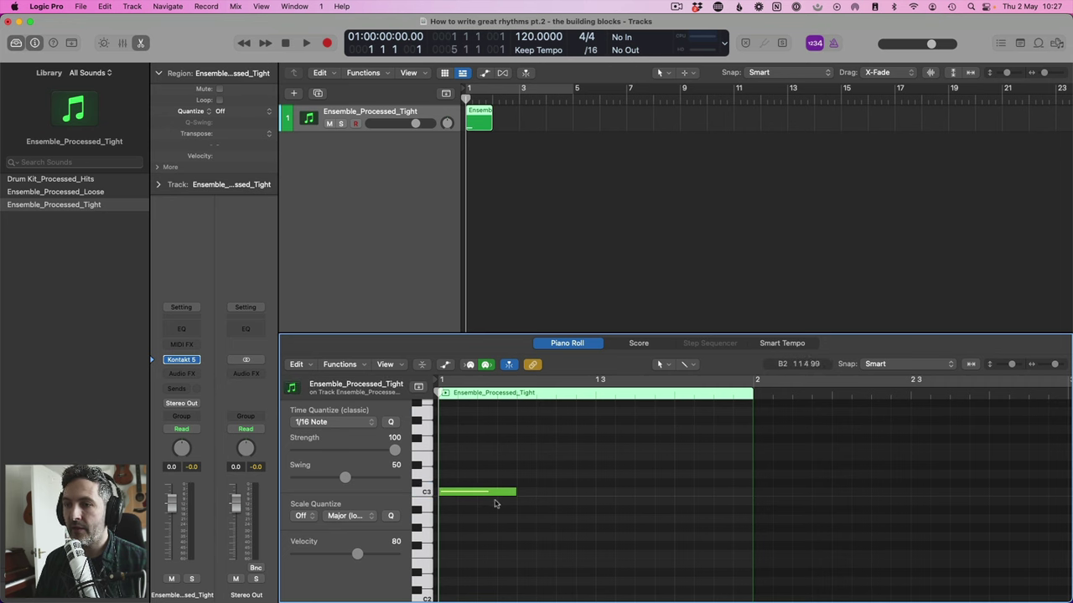
pyautogui.click(491, 495)
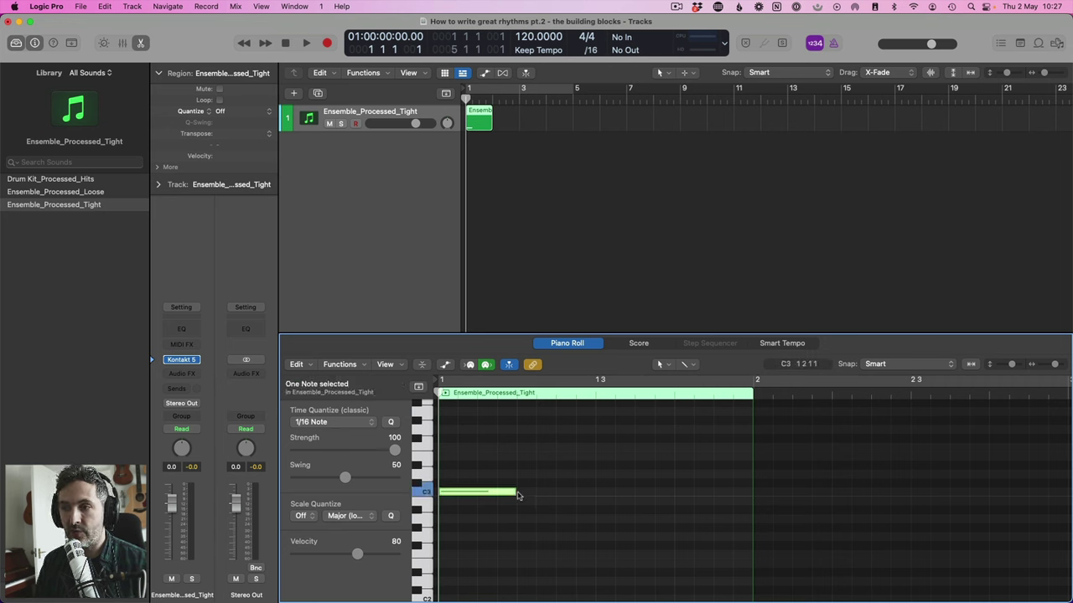
pyautogui.moveTo(513, 494); pyautogui.dragTo(752, 494)
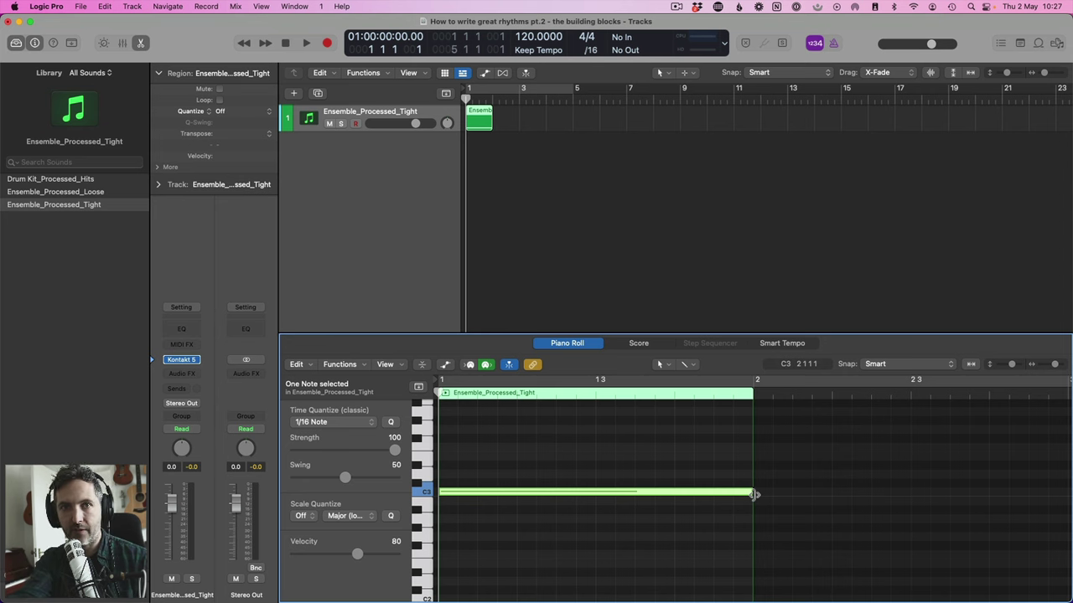
pyautogui.click(630, 344)
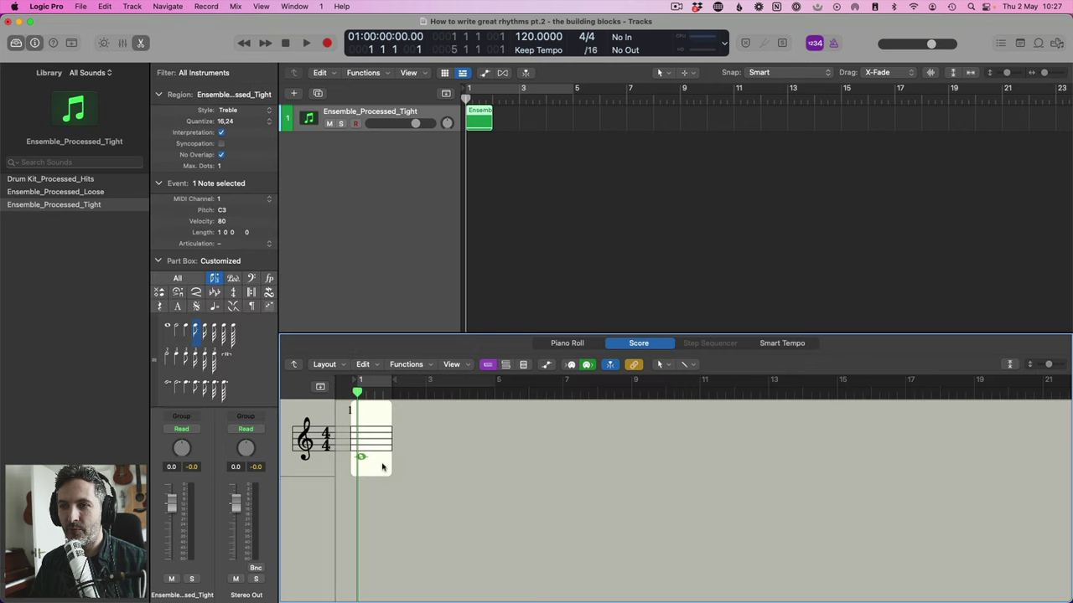
pyautogui.click(382, 467)
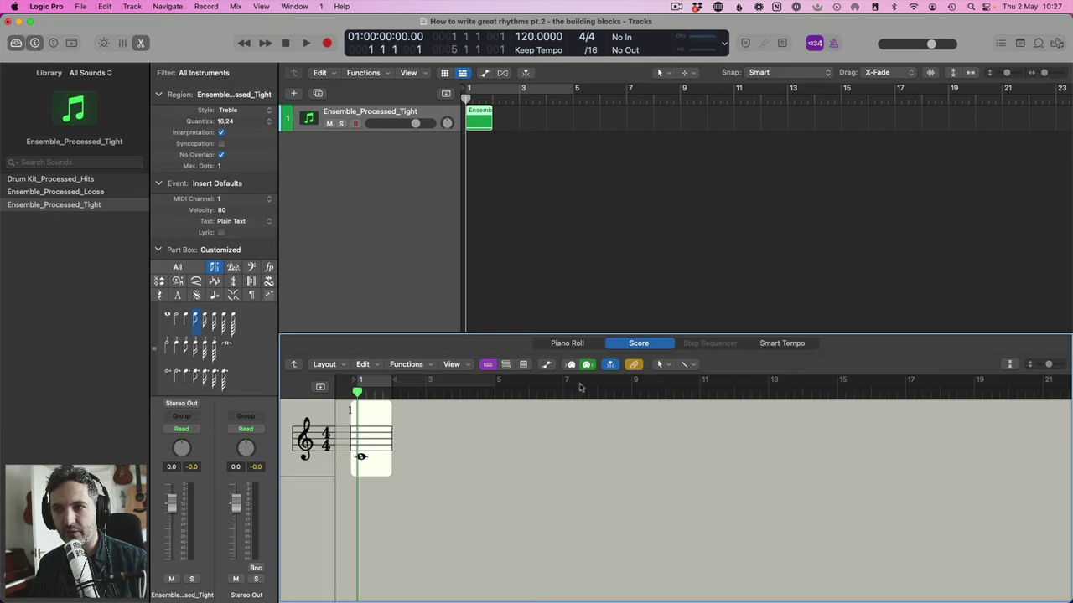
pyautogui.click(568, 343)
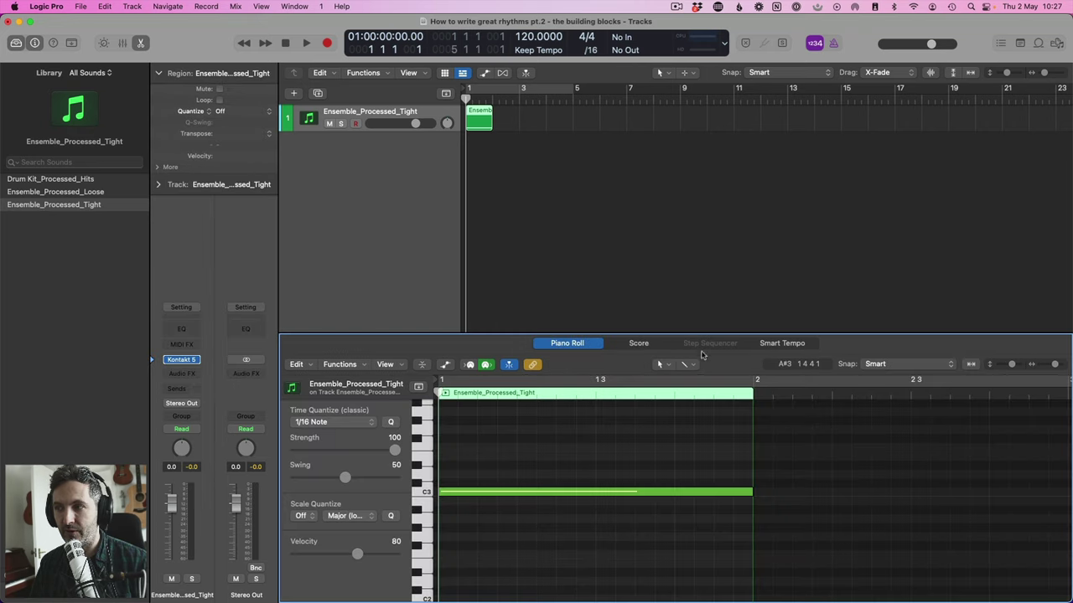
# Set a cycle range over the whole of bar 1 and leave the C3 note deselected
pyautogui.click(610, 492)
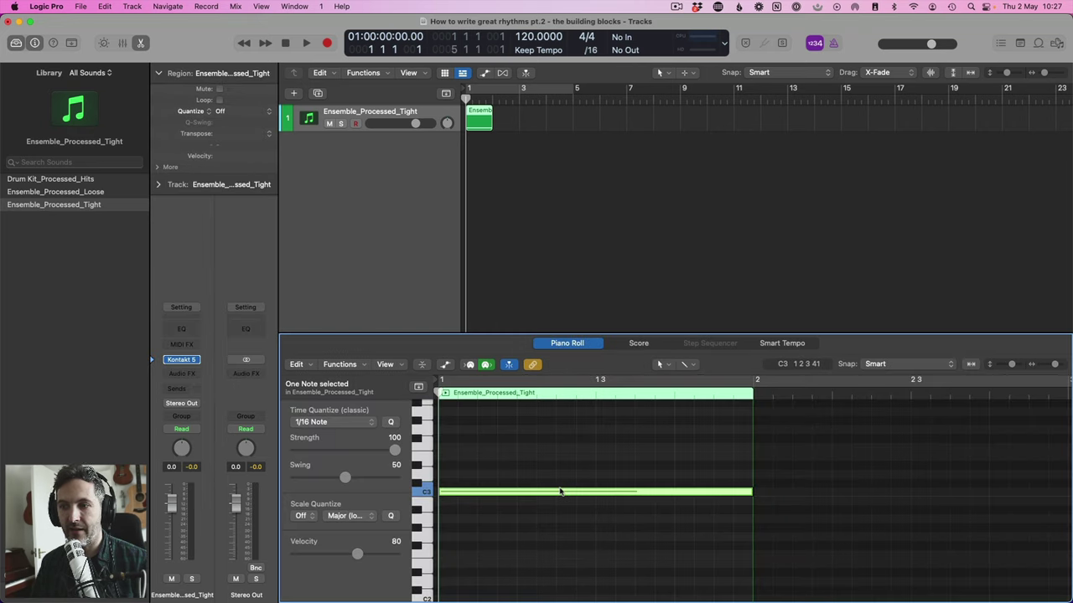
pyautogui.moveTo(561, 492)
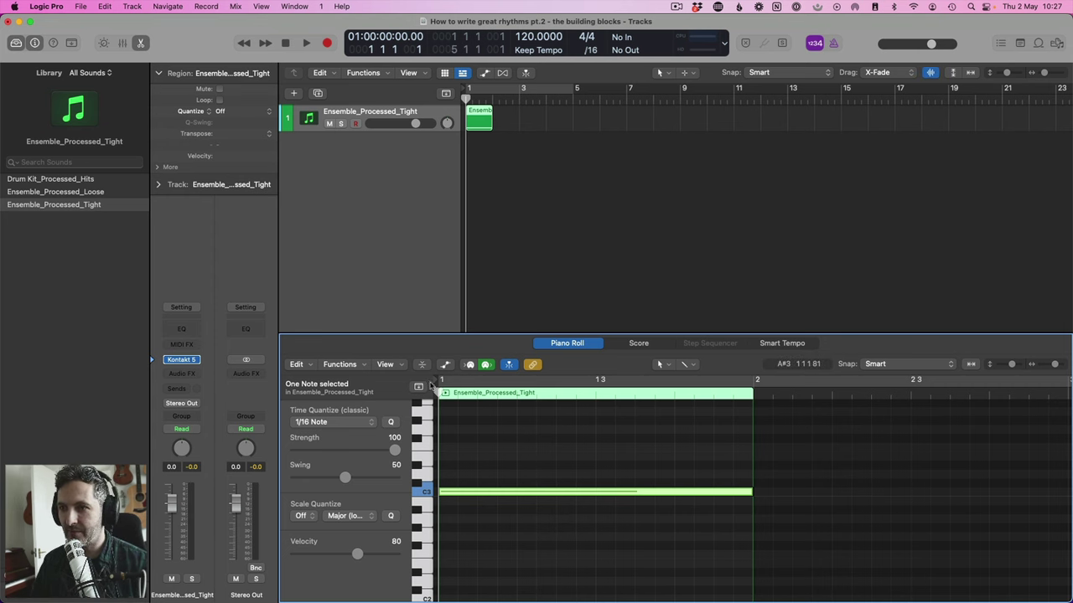
pyautogui.moveTo(439, 384); pyautogui.dragTo(752, 381)
pyautogui.click(600, 463)
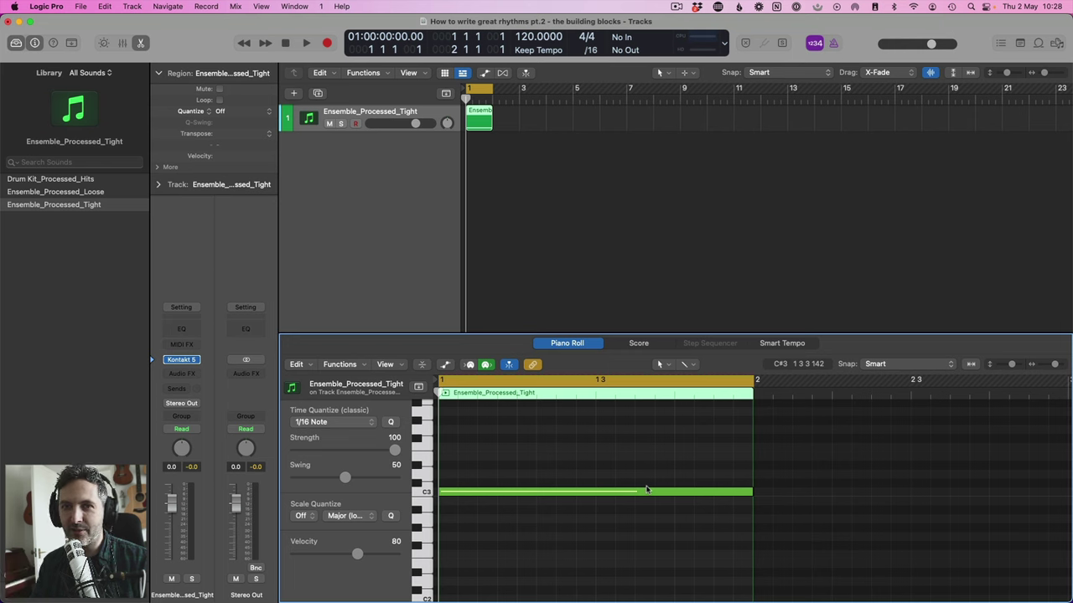
# Shorten the C3 note to a half note of two beats and check it in the score notation
pyautogui.moveTo(752, 492); pyautogui.dragTo(594, 495)
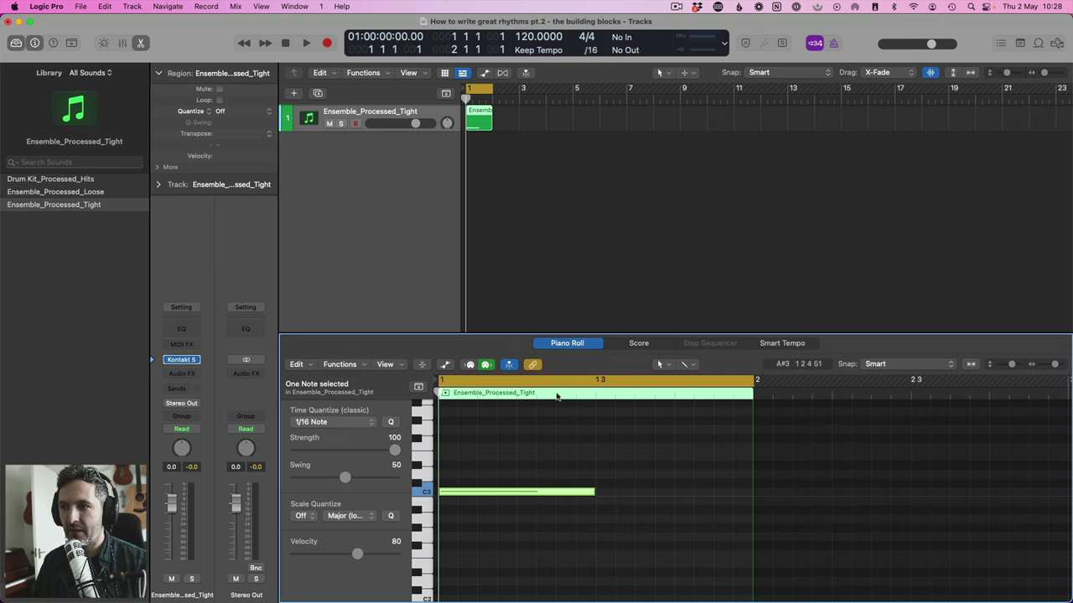
pyautogui.click(637, 344)
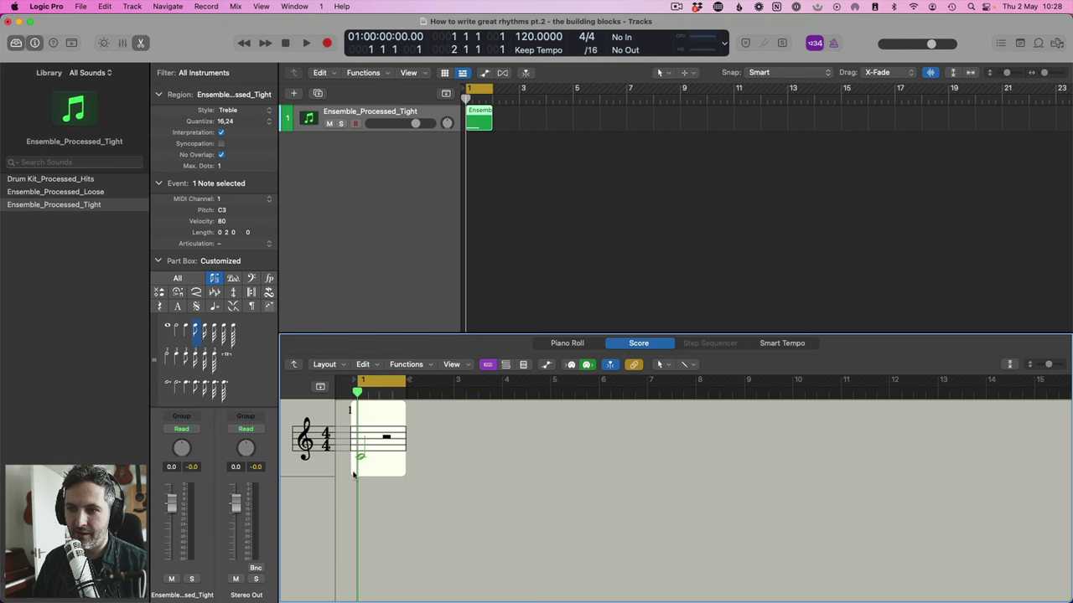
pyautogui.click(567, 344)
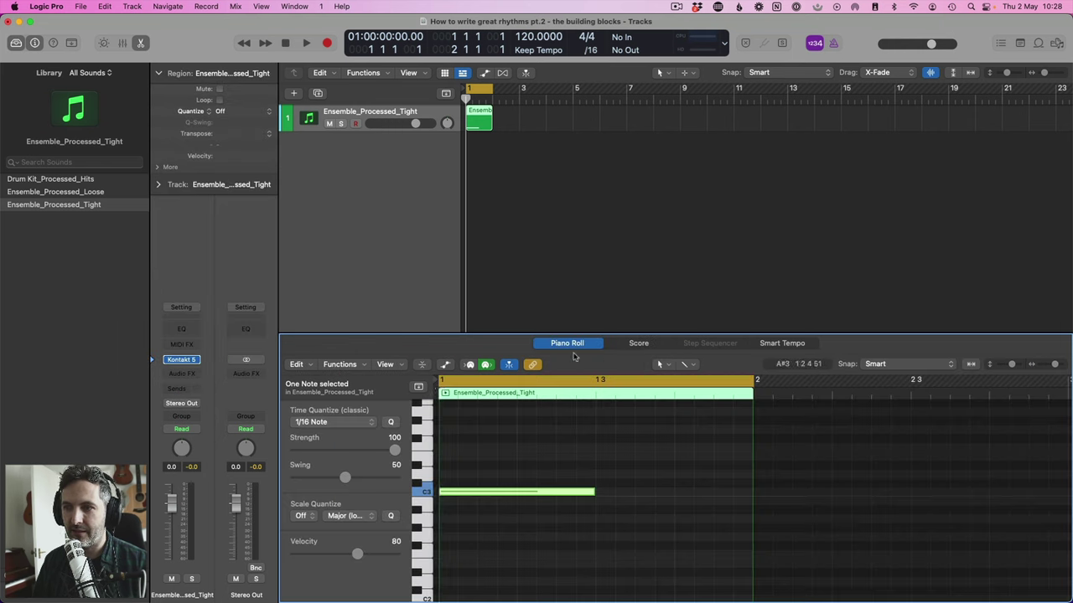
# Repeat the C3 half note so a second one fills beats 3 and 4, and view both in the score notation
pyautogui.click(567, 513)
pyautogui.click(560, 494)
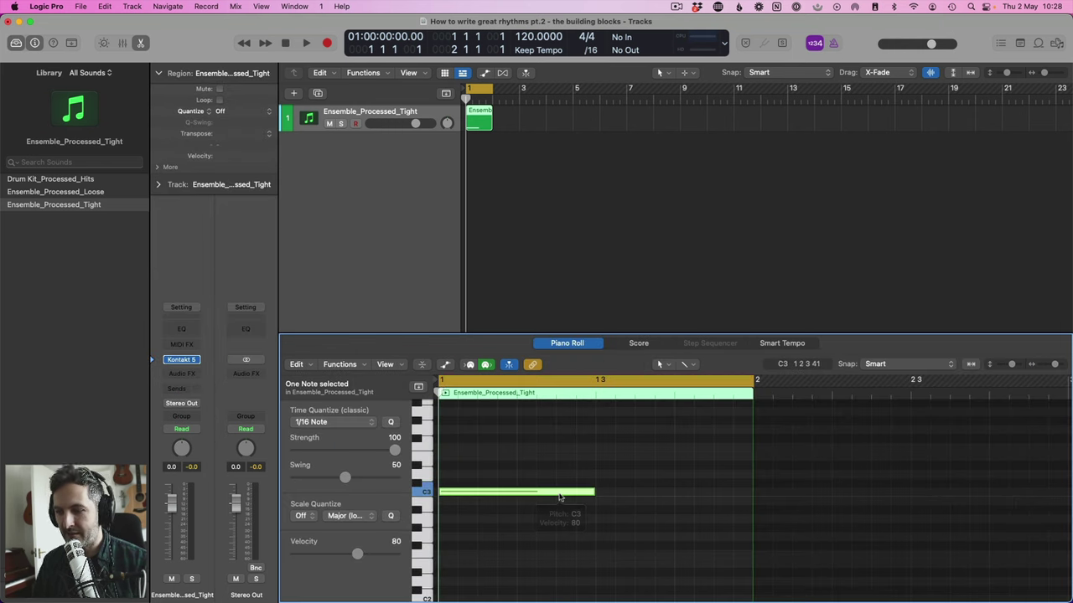
pyautogui.press('super+r')
pyautogui.moveTo(582, 481); pyautogui.dragTo(687, 529)
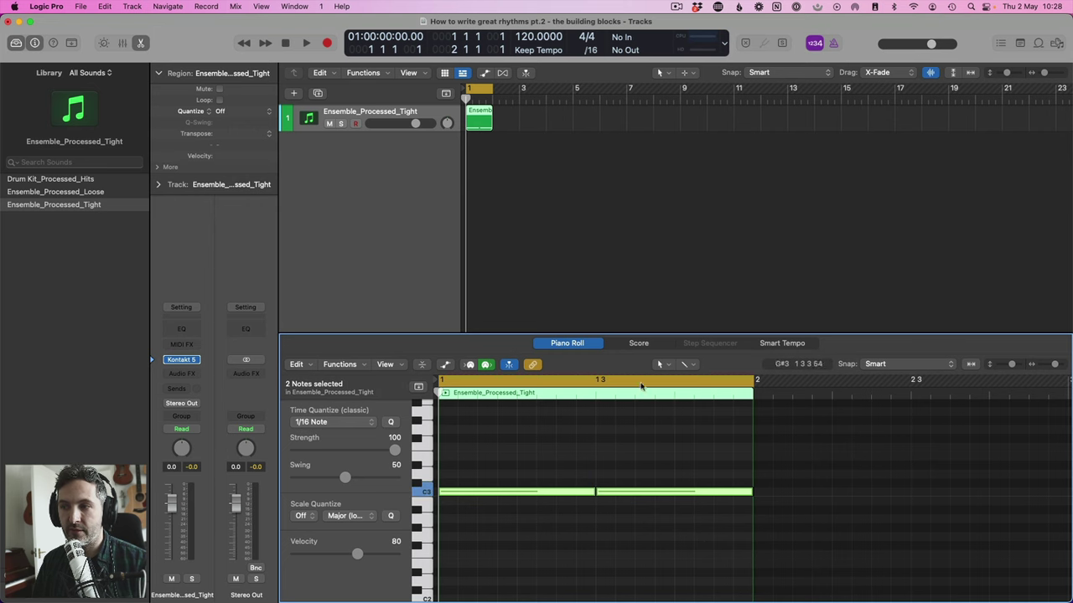
pyautogui.click(628, 344)
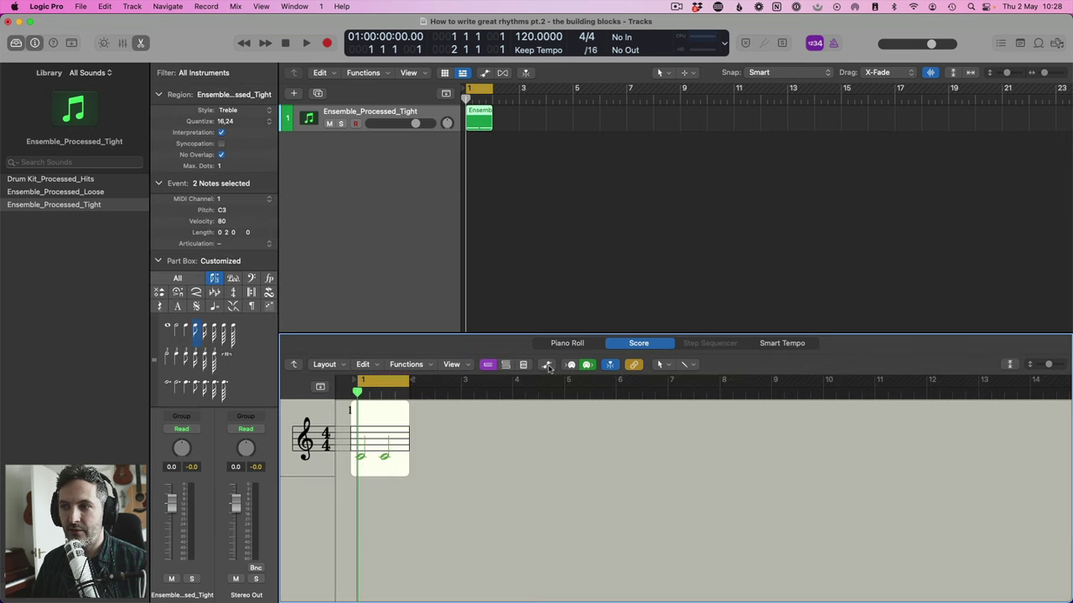
pyautogui.click(568, 348)
# Shorten both C3 half notes to quarter notes of one beat each and check the rests in the score notation
pyautogui.moveTo(571, 463); pyautogui.dragTo(663, 520)
pyautogui.moveTo(593, 493); pyautogui.dragTo(514, 500)
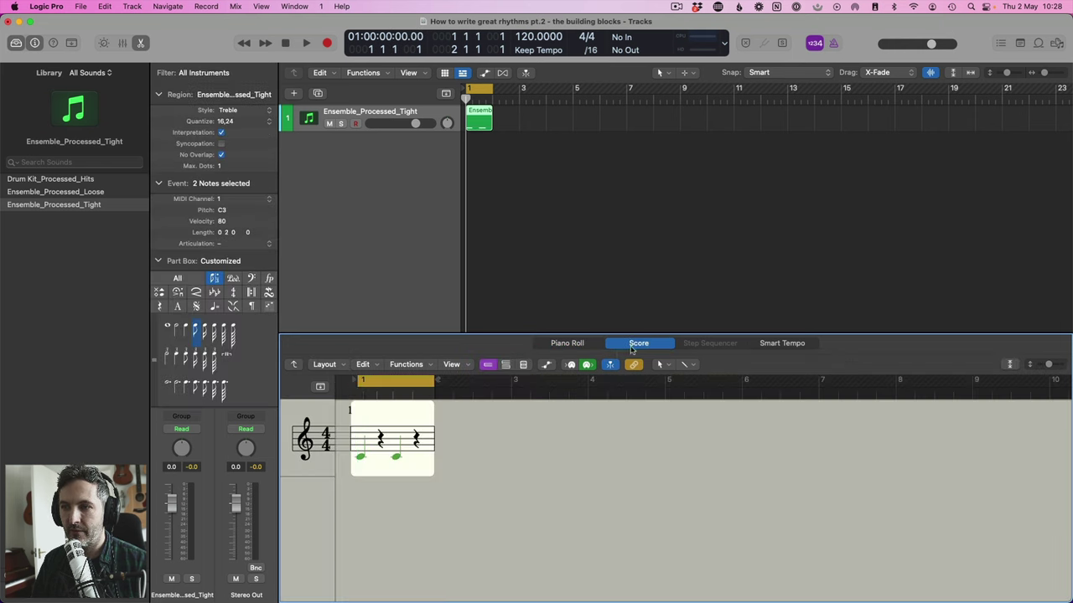
pyautogui.click(636, 345)
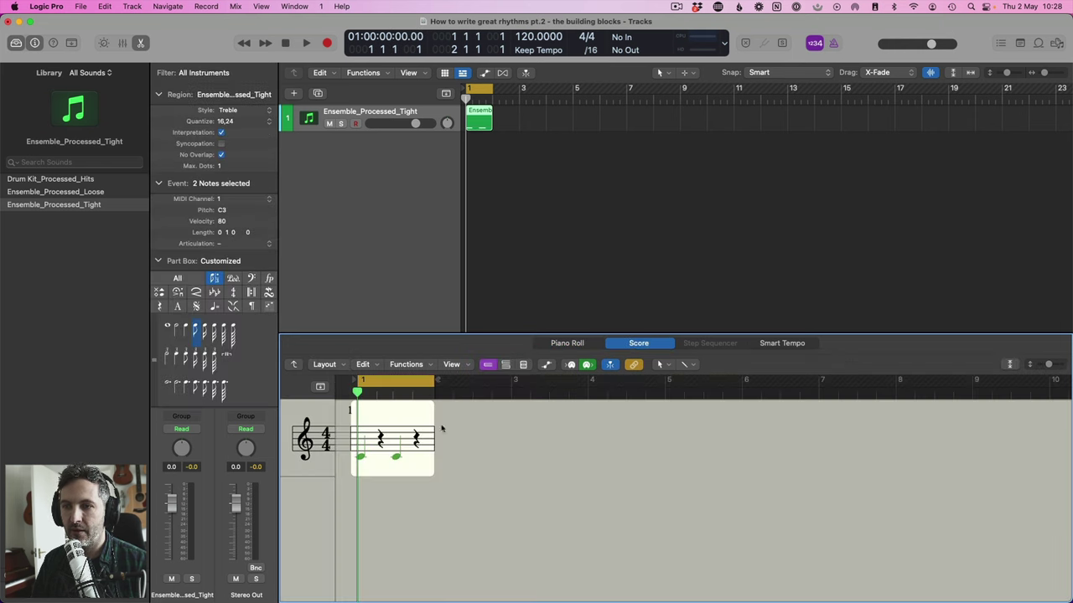
pyautogui.click(569, 343)
# Copy the two quarter notes one beat later to fill the bar with four C3 quarter notes, and select all four
pyautogui.moveTo(473, 497); pyautogui.dragTo(552, 497)
pyautogui.click(486, 460)
pyautogui.moveTo(486, 460)
pyautogui.mouseDown()
pyautogui.moveTo(654, 515)
pyautogui.moveTo(730, 525)
pyautogui.mouseUp()
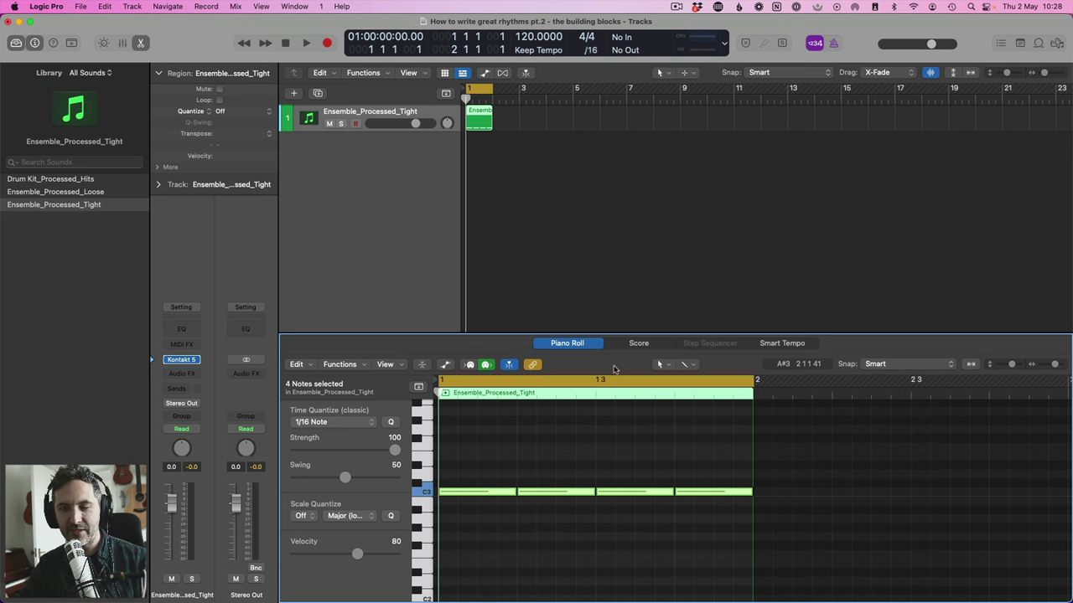
# Shorten the four quarter notes to eighth notes, duplicate them to fill the bar with eight, and check them in the score notation
pyautogui.click(503, 491)
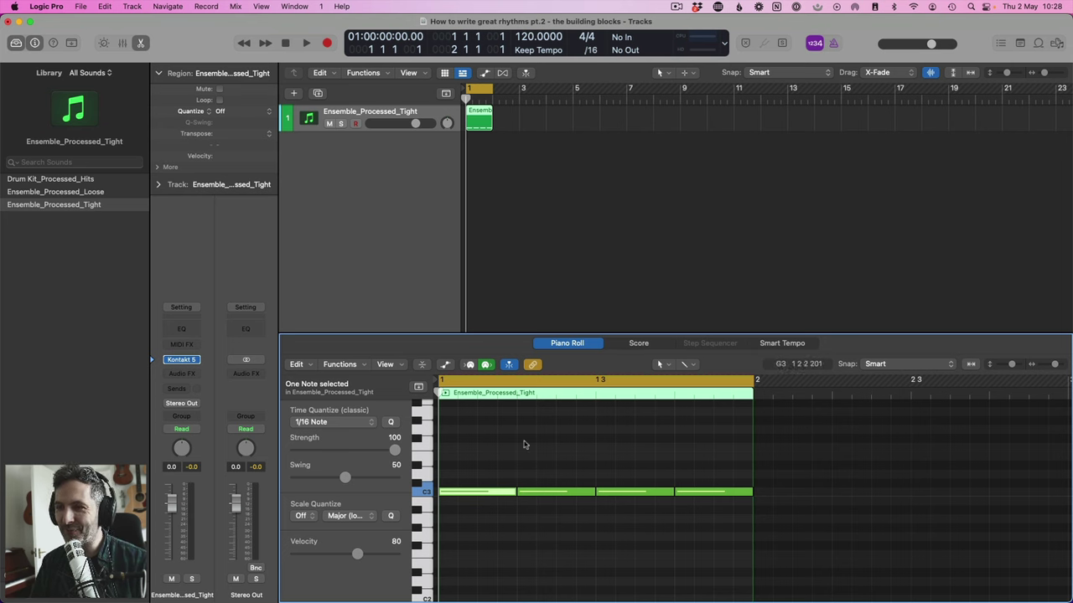
pyautogui.moveTo(495, 432); pyautogui.dragTo(711, 511)
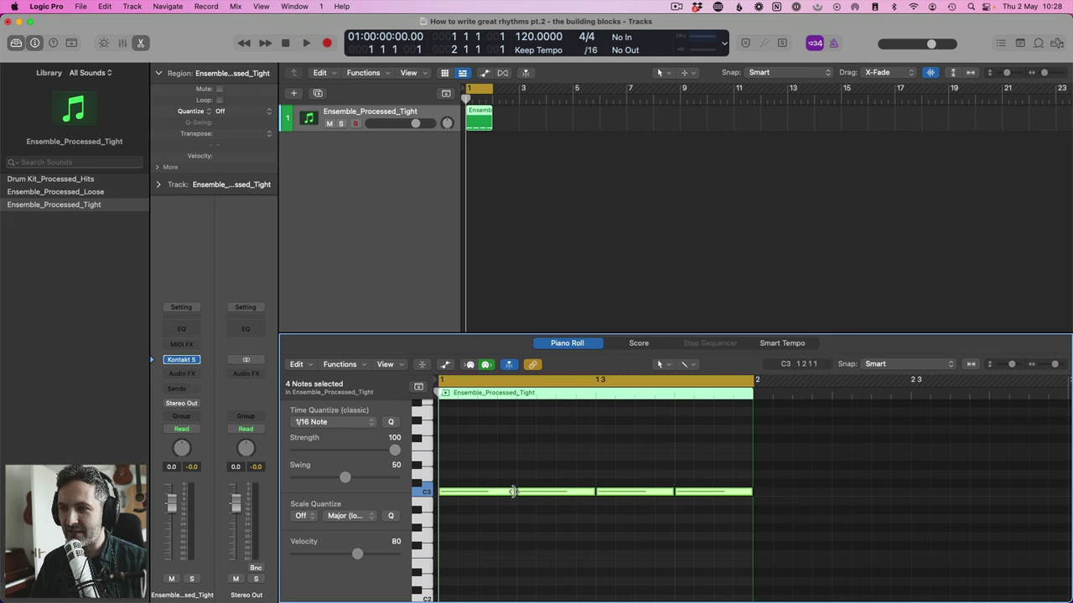
pyautogui.moveTo(513, 493)
pyautogui.mouseDown()
pyautogui.moveTo(476, 495)
pyautogui.moveTo(495, 499)
pyautogui.mouseUp()
pyautogui.click(641, 343)
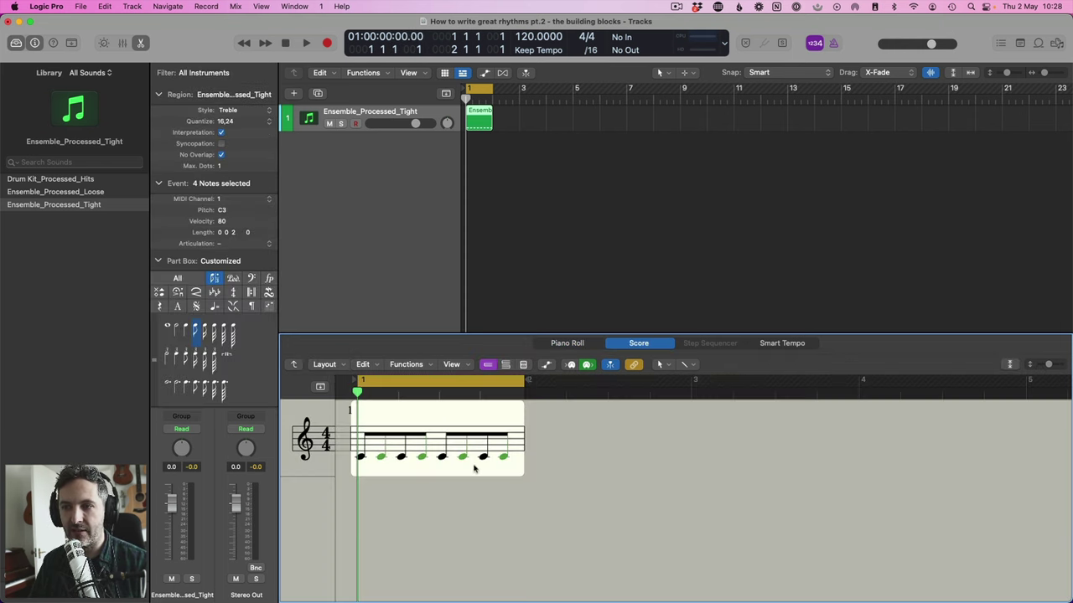
pyautogui.click(577, 344)
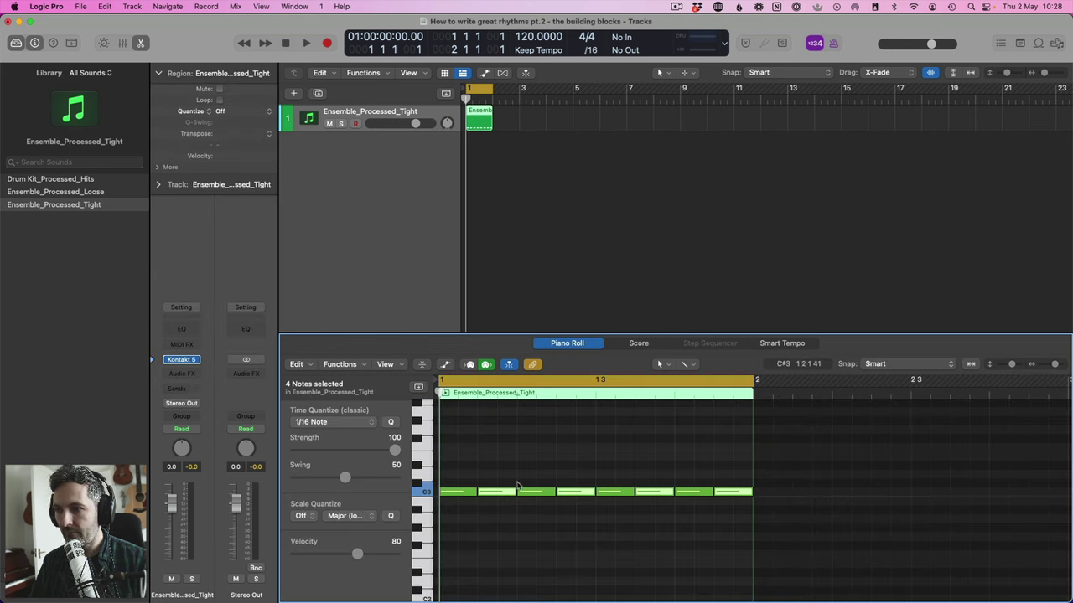
# Shorten all eight eighth notes to sixteenth notes, duplicate them to fill the bar with sixteen, and check the score notation
pyautogui.click(465, 473)
pyautogui.press('super+a')
pyautogui.moveTo(474, 494)
pyautogui.mouseDown()
pyautogui.moveTo(453, 496)
pyautogui.moveTo(474, 499)
pyautogui.mouseUp()
pyautogui.click(637, 344)
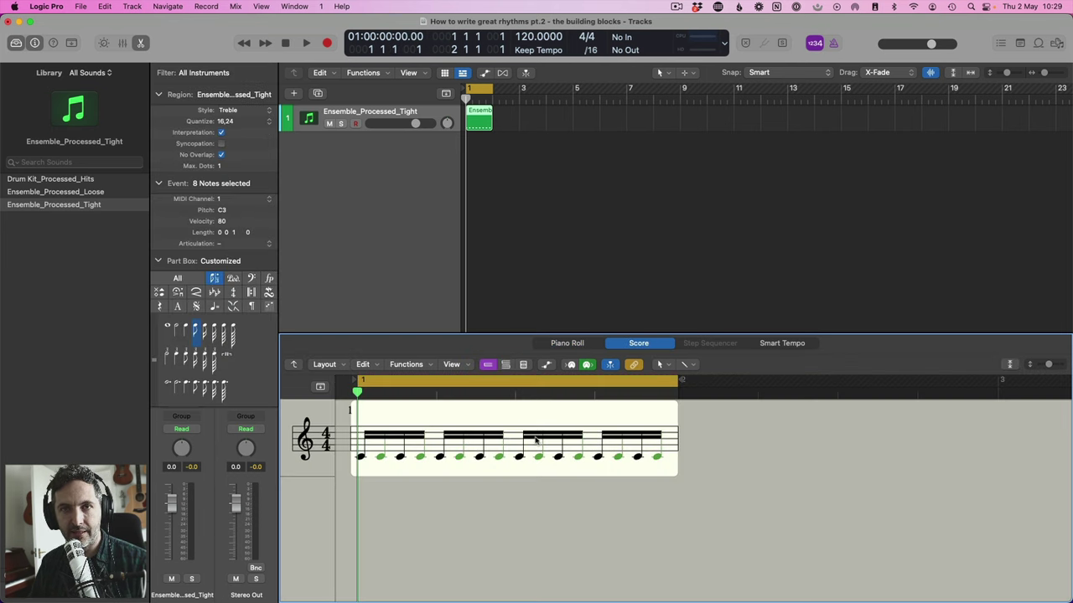
pyautogui.click(568, 344)
# Examine the sixteenth notes by selecting one beat, half the bar and the full bar, and compare them with the score notation
pyautogui.moveTo(504, 471); pyautogui.dragTo(440, 502)
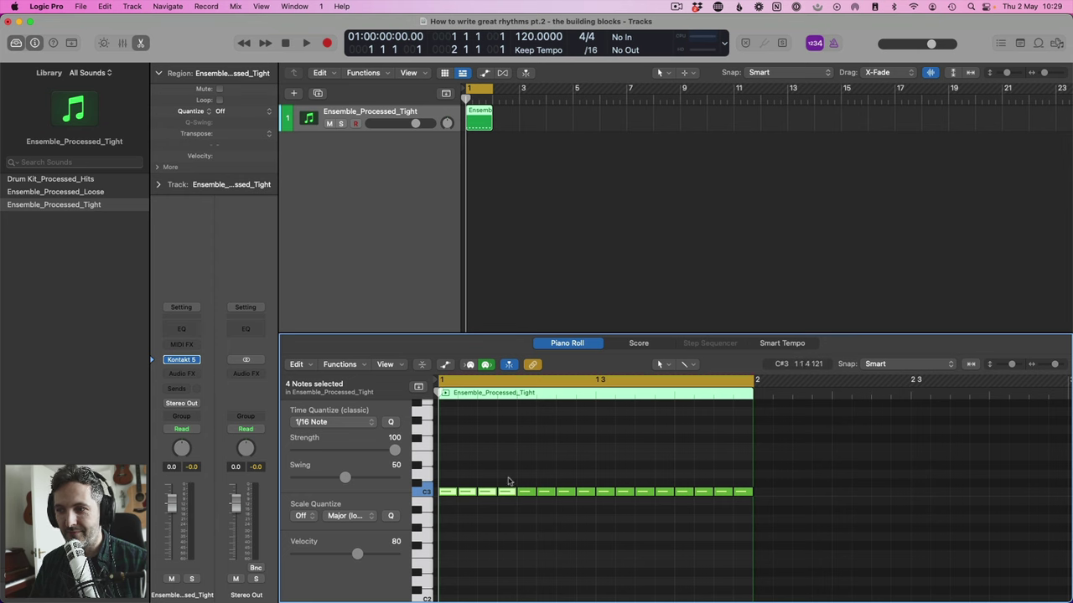
pyautogui.moveTo(513, 475); pyautogui.dragTo(592, 505)
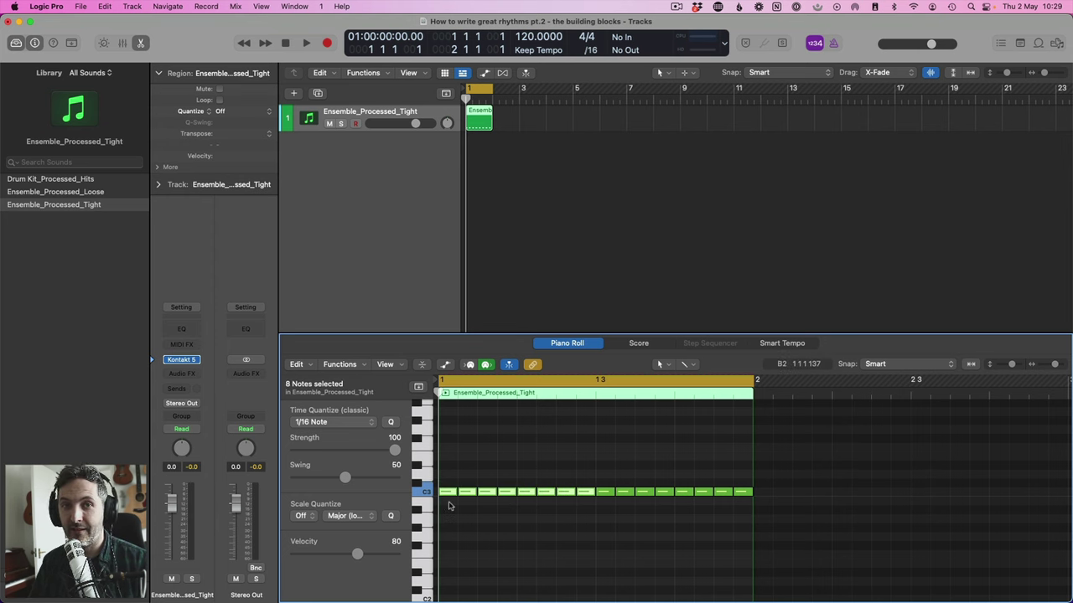
pyautogui.moveTo(446, 475); pyautogui.dragTo(719, 503)
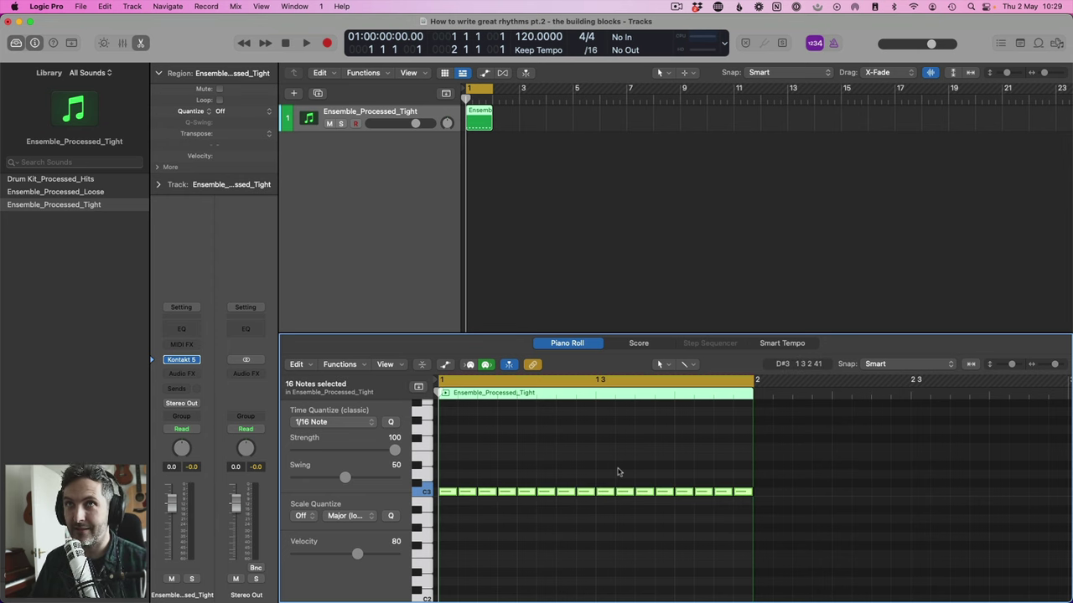
pyautogui.click(639, 343)
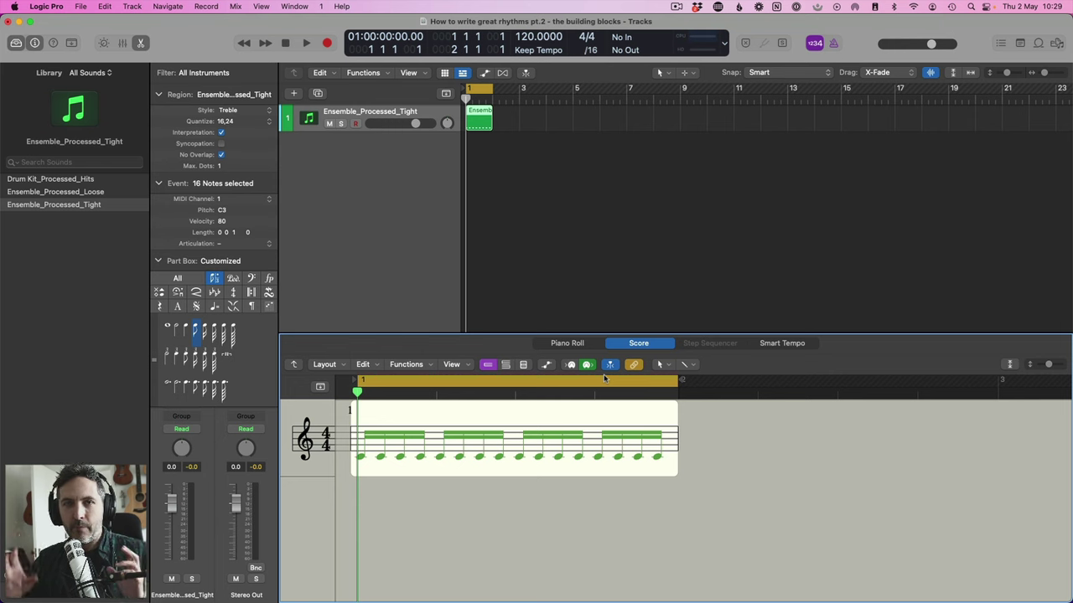
pyautogui.click(567, 343)
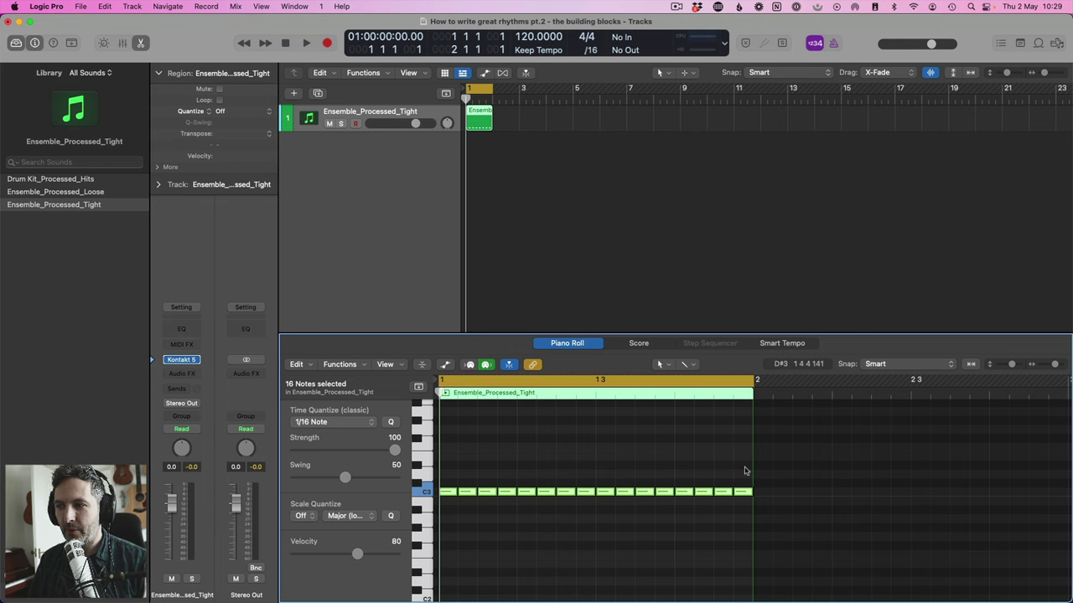
pyautogui.moveTo(746, 467); pyautogui.dragTo(447, 507)
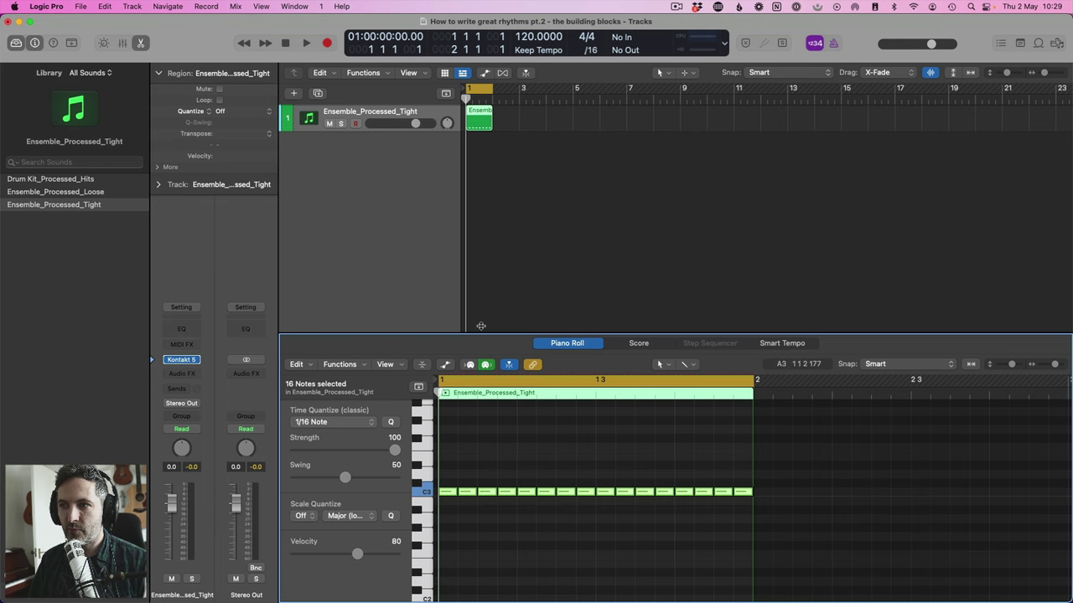
# Enlarge the Piano Roll editor's height and select all sixteen notes in the bar
pyautogui.moveTo(484, 335); pyautogui.dragTo(484, 213)
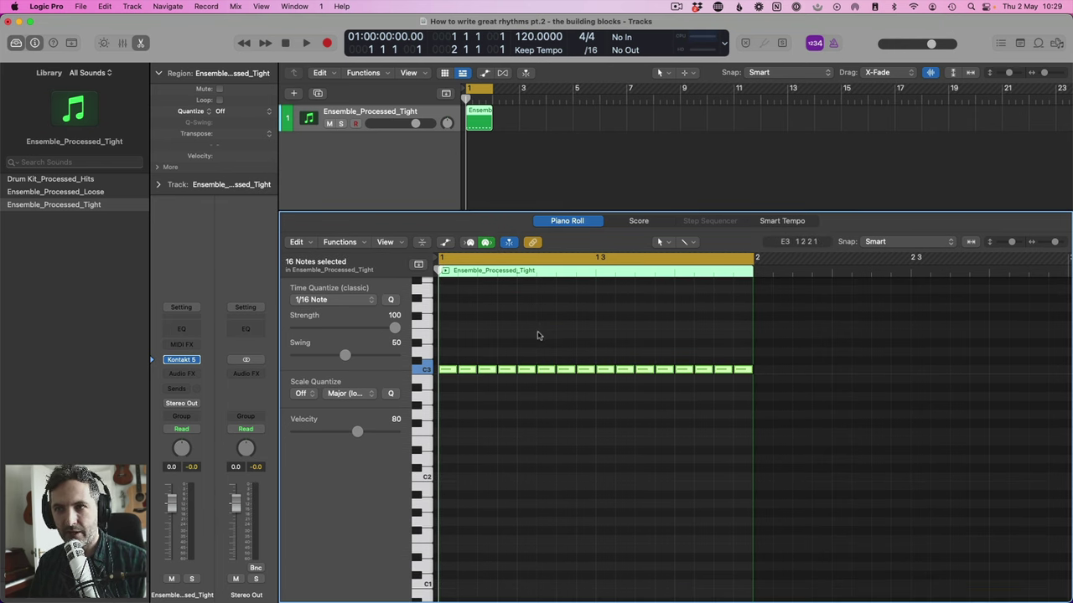
pyautogui.moveTo(451, 352); pyautogui.dragTo(764, 397)
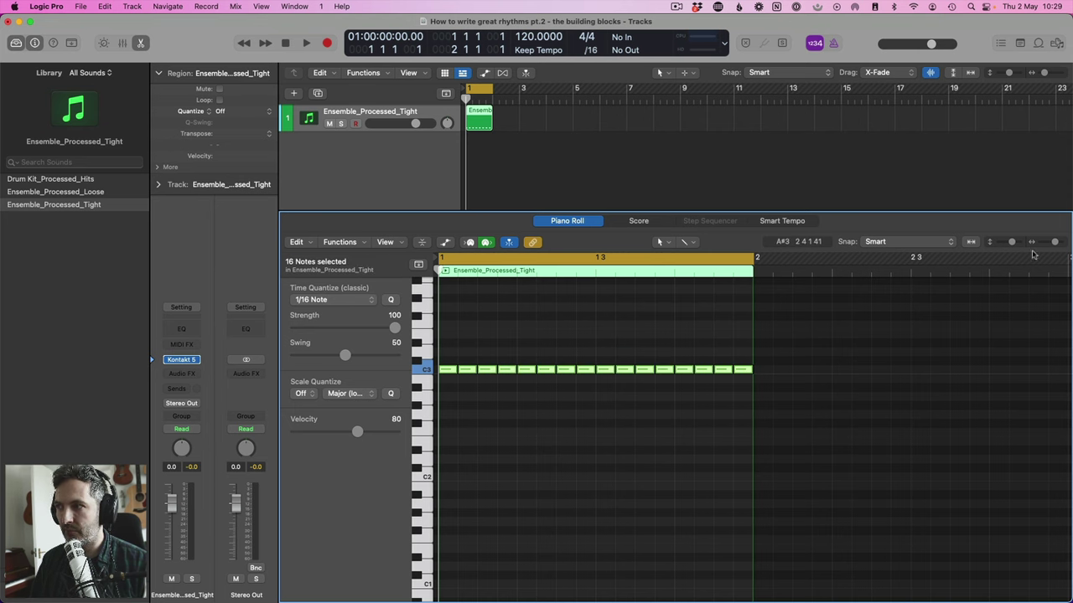
pyautogui.click(455, 371)
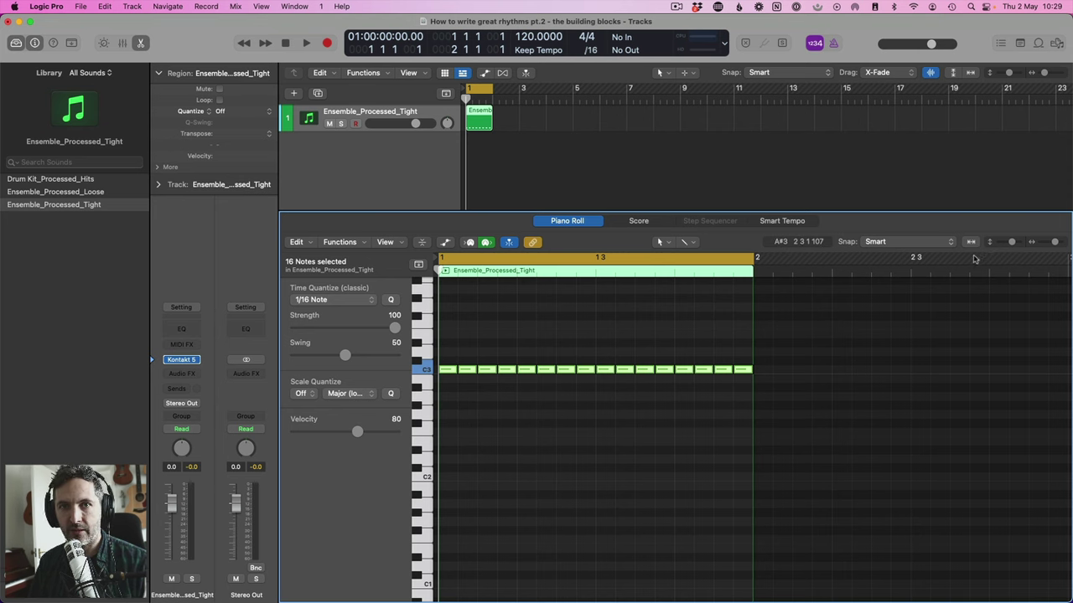
pyautogui.moveTo(451, 349); pyautogui.dragTo(744, 402)
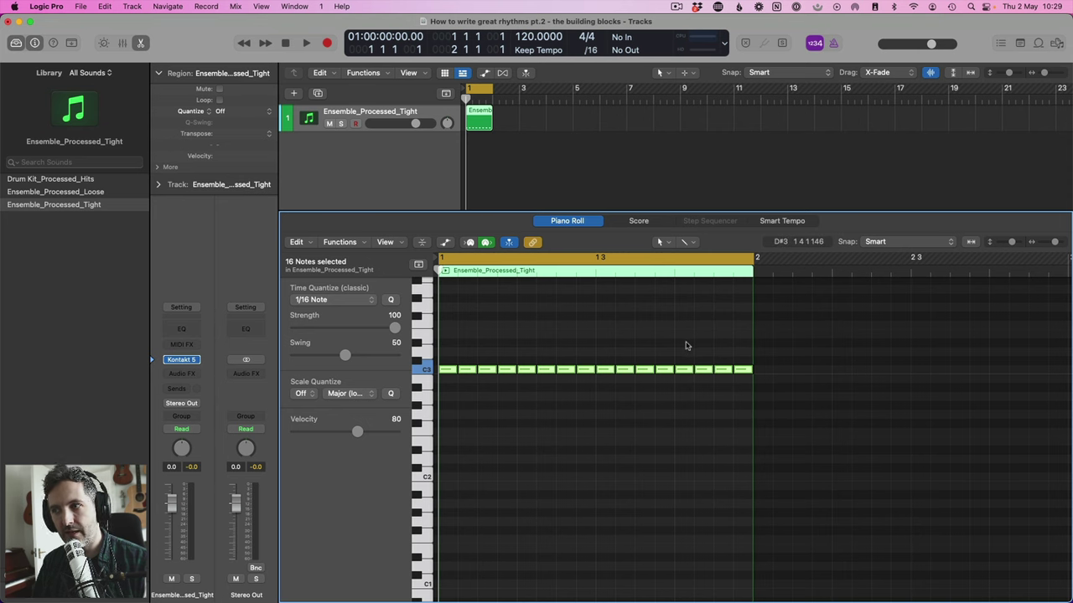
# Rework the sixteen notes into two quarter notes, two eighth notes on beat 3 and four sixteenth notes on beat 4
pyautogui.click(450, 357)
pyautogui.moveTo(450, 358); pyautogui.dragTo(633, 374)
pyautogui.click(461, 358)
pyautogui.press('Delete')
pyautogui.moveTo(455, 374); pyautogui.dragTo(545, 375)
# Highlight each quarter note in turn, followed by the pair of eighth notes on beat 3, to review the mixed rhythm
pyautogui.click(486, 369)
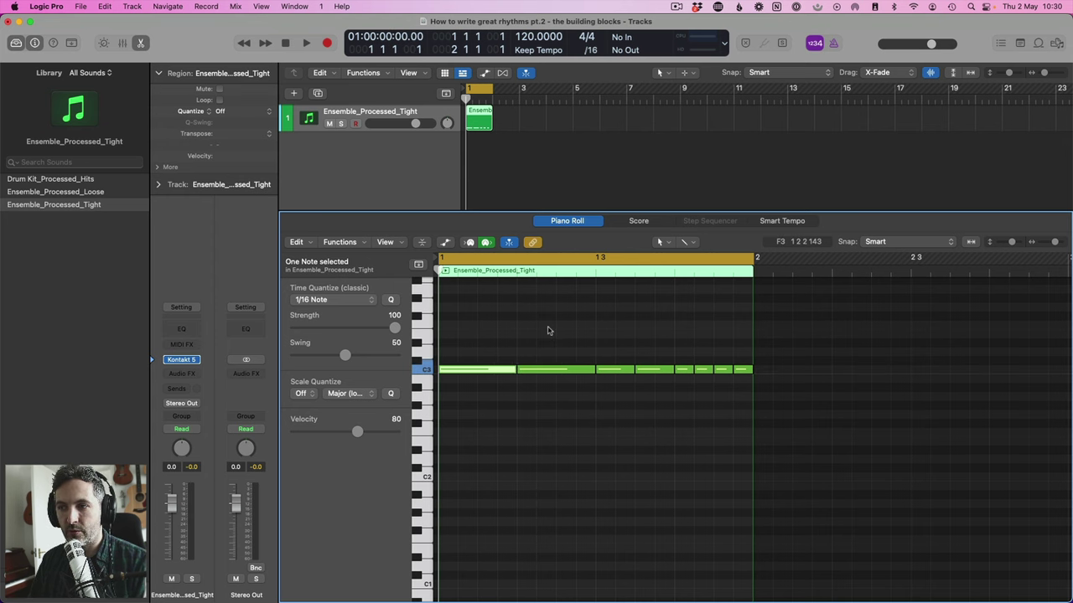
pyautogui.click(554, 370)
pyautogui.click(614, 369)
pyautogui.keyDown('shift'); pyautogui.click(654, 370); pyautogui.keyUp('shift')
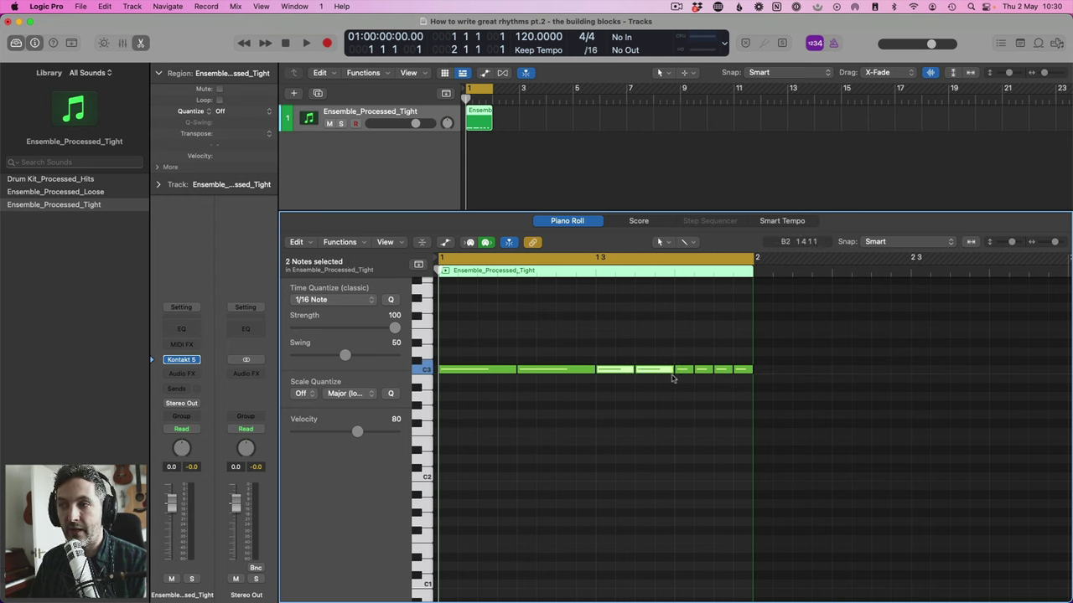
# Highlight the four sixteenth notes on beat 4 and examine them in the score notation
pyautogui.moveTo(686, 353); pyautogui.dragTo(743, 386)
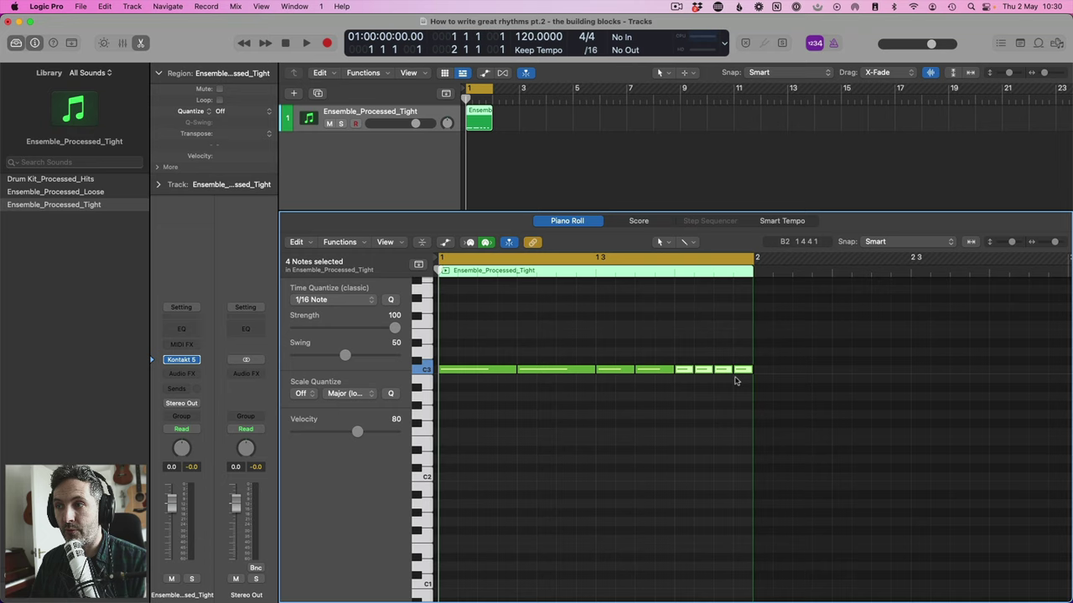
pyautogui.click(635, 222)
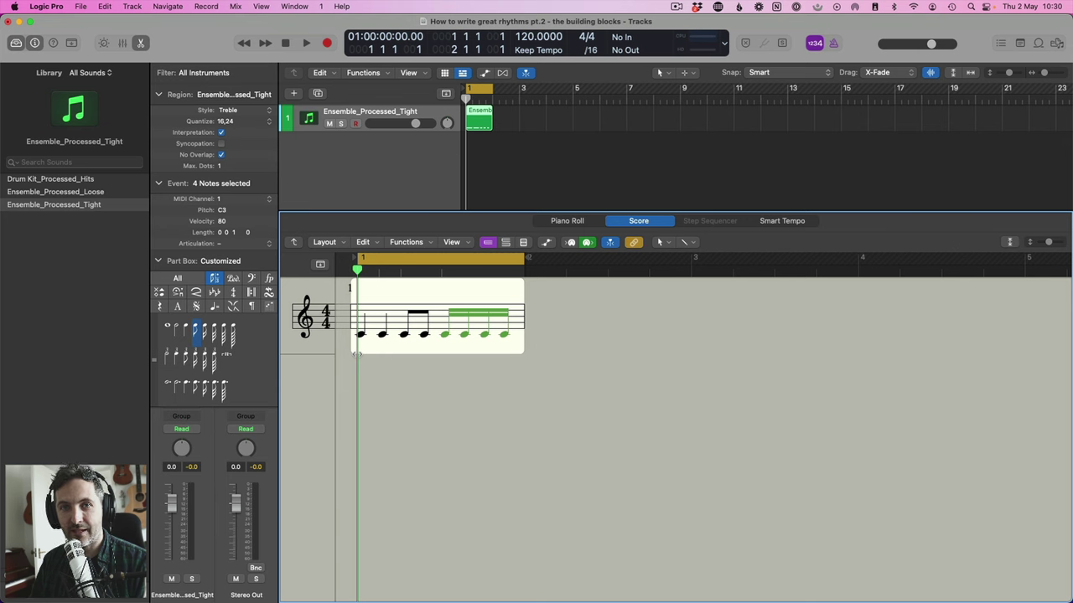
pyautogui.click(566, 221)
# Replace the four sixteenth notes on beat 4 with two eighth notes
pyautogui.moveTo(469, 393); pyautogui.dragTo(755, 463)
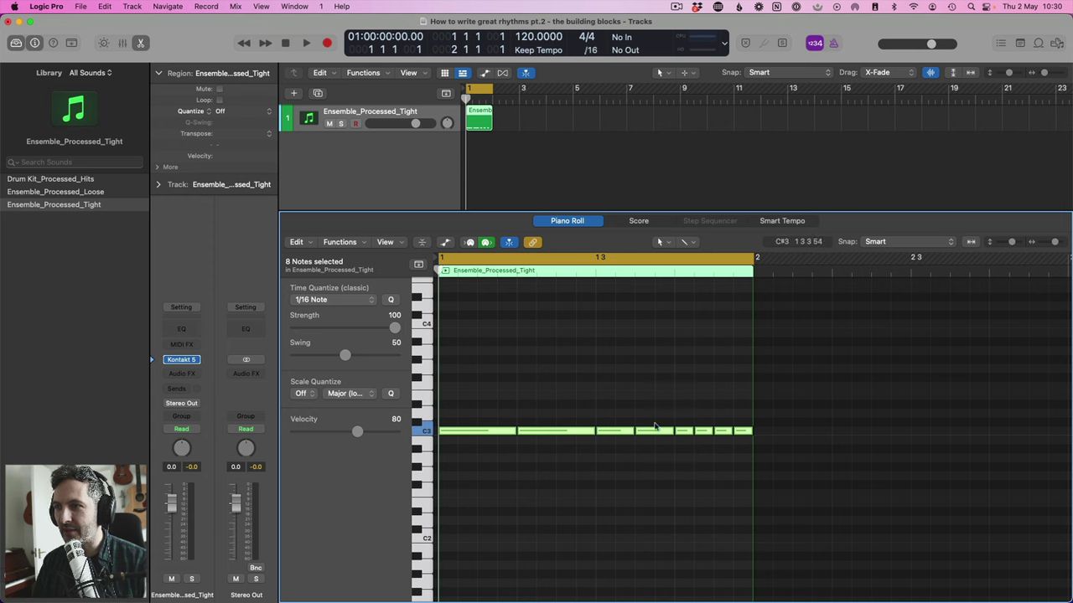
pyautogui.moveTo(677, 409); pyautogui.dragTo(766, 452)
pyautogui.click(670, 455)
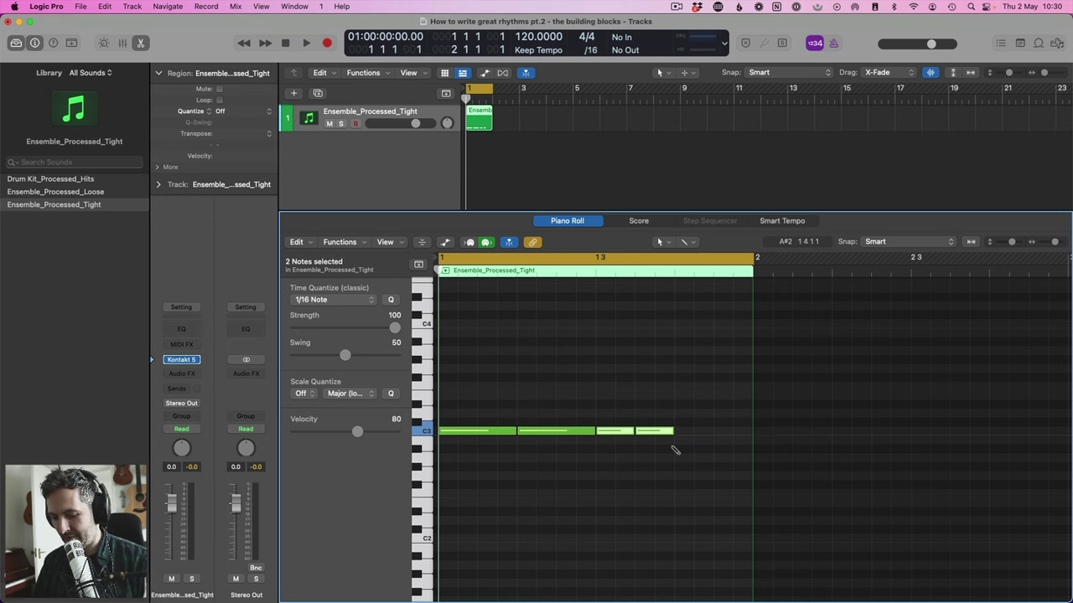
pyautogui.press('super+z')
# Compare the rhythm of two quarter notes and four eighth notes in the Piano Roll with its score notation
pyautogui.click(637, 221)
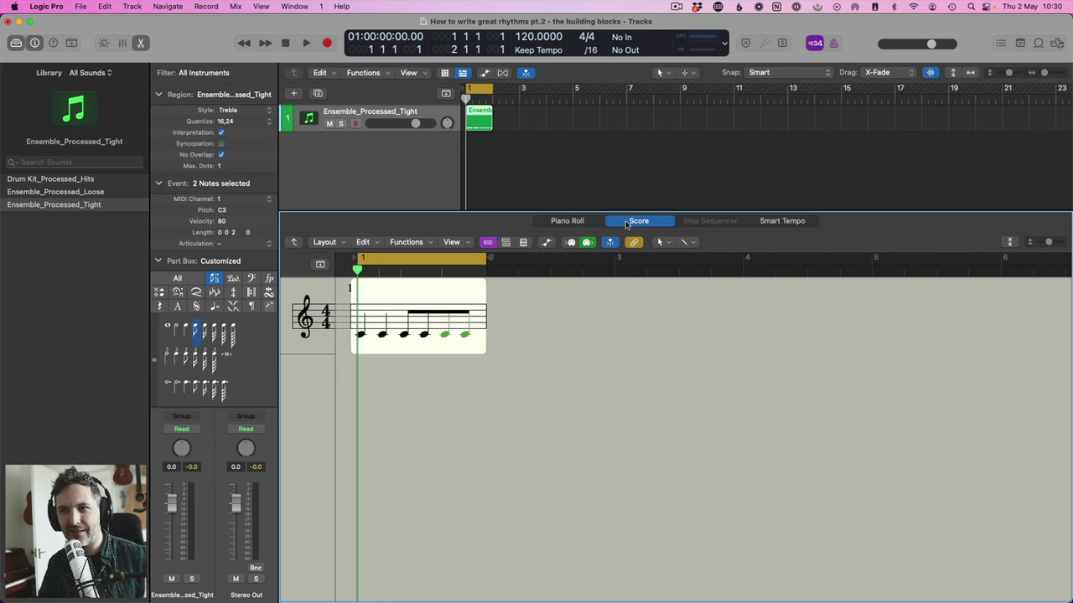
pyautogui.click(567, 221)
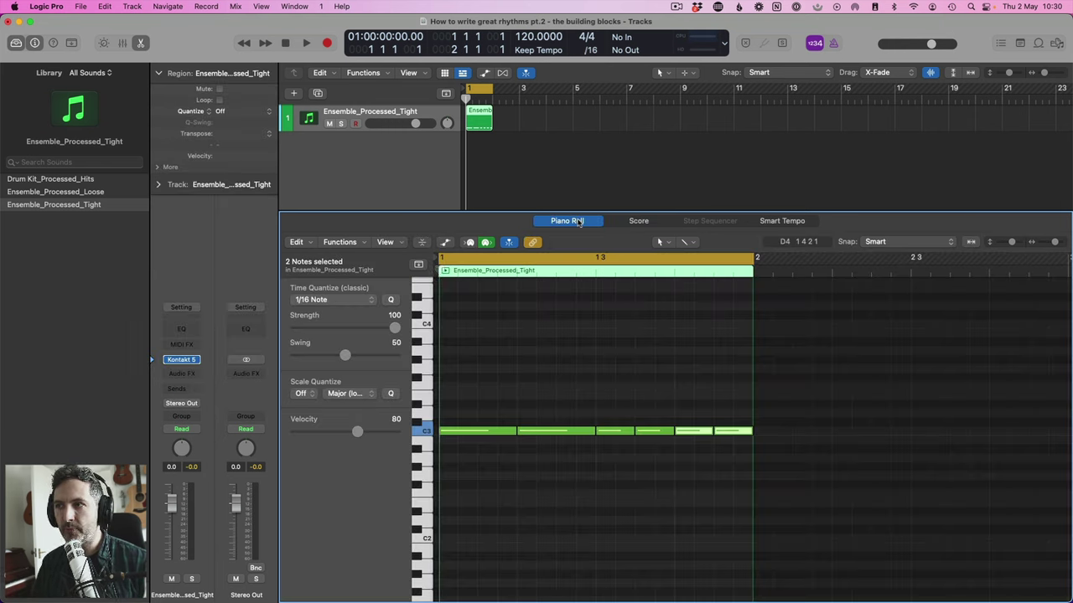
pyautogui.moveTo(475, 375); pyautogui.dragTo(741, 453)
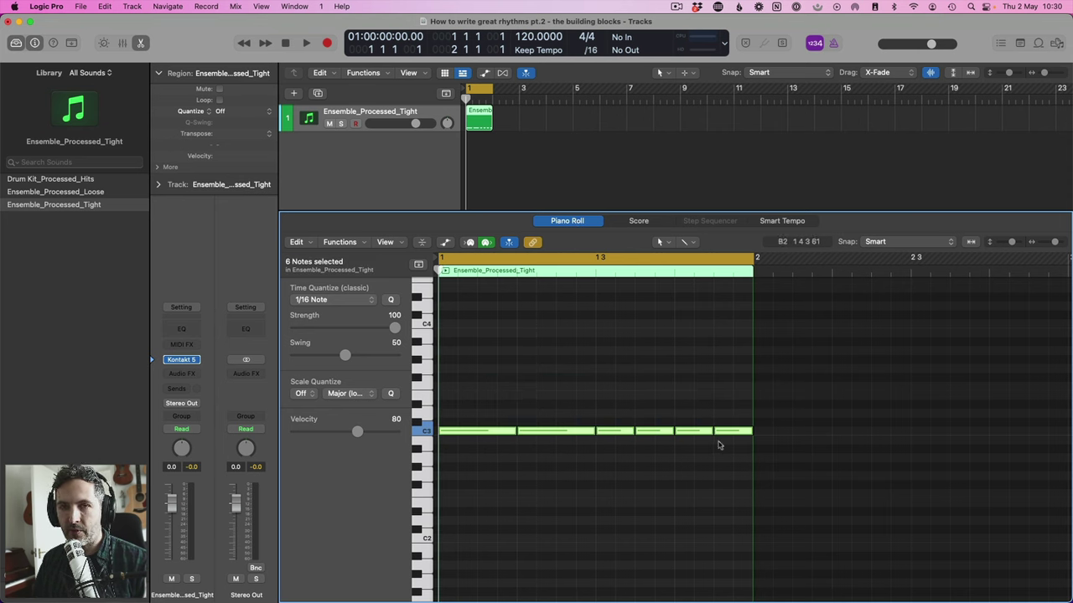
pyautogui.click(620, 383)
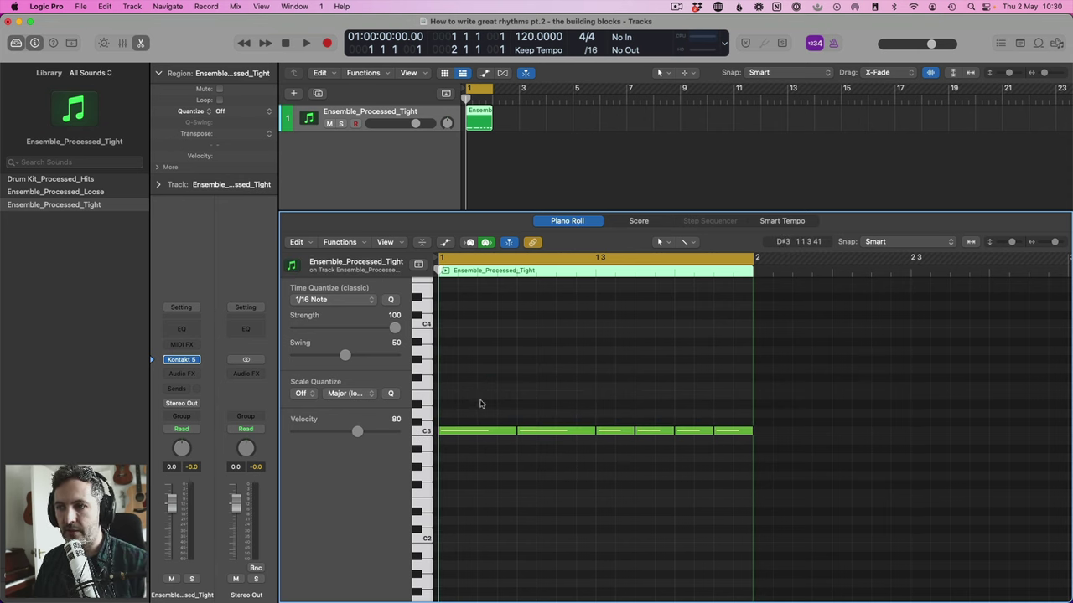
pyautogui.moveTo(479, 402); pyautogui.dragTo(751, 456)
pyautogui.click(639, 221)
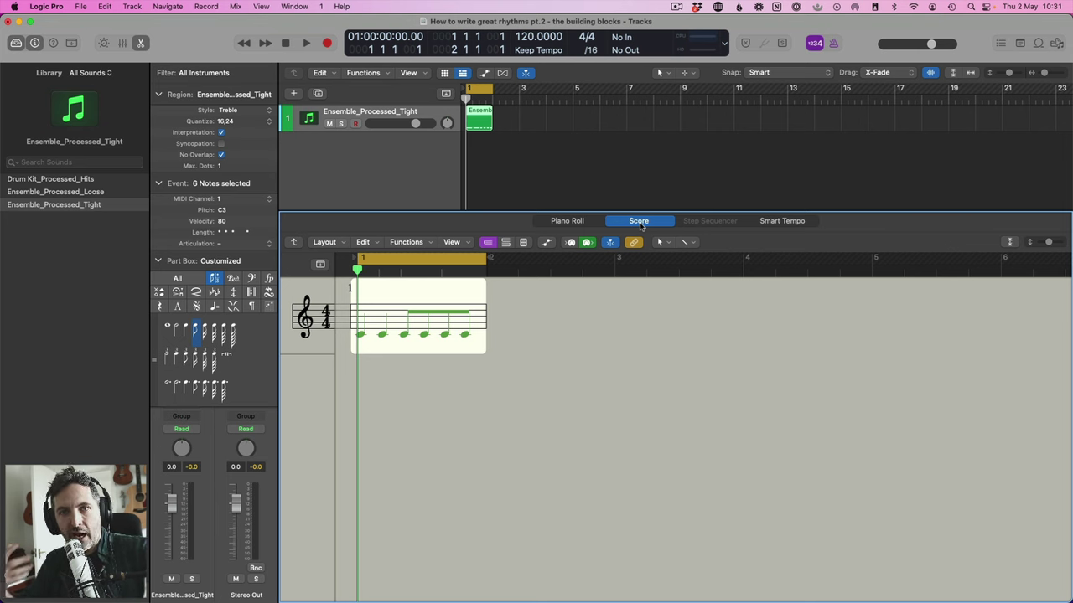
pyautogui.click(586, 222)
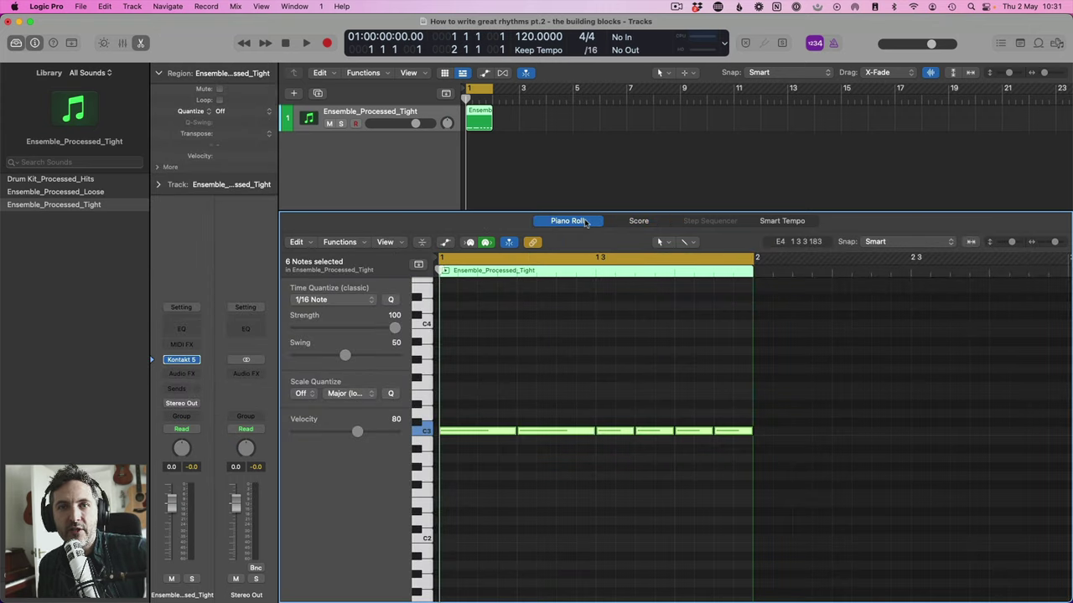
pyautogui.click(527, 395)
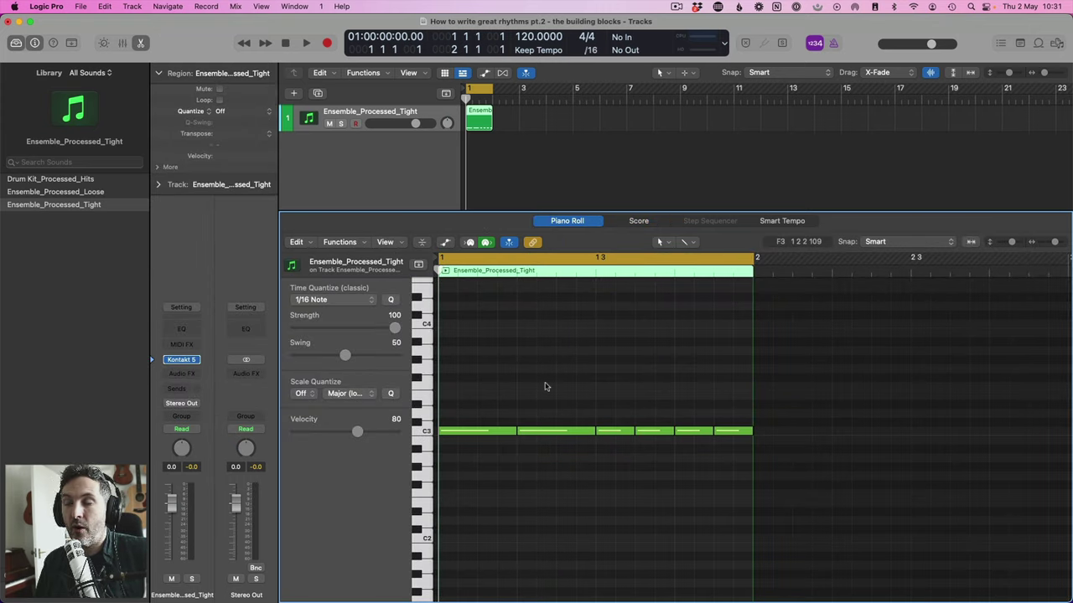
# Try the beat 2 quarter note at F#3 and move it back to C3
pyautogui.click(556, 432)
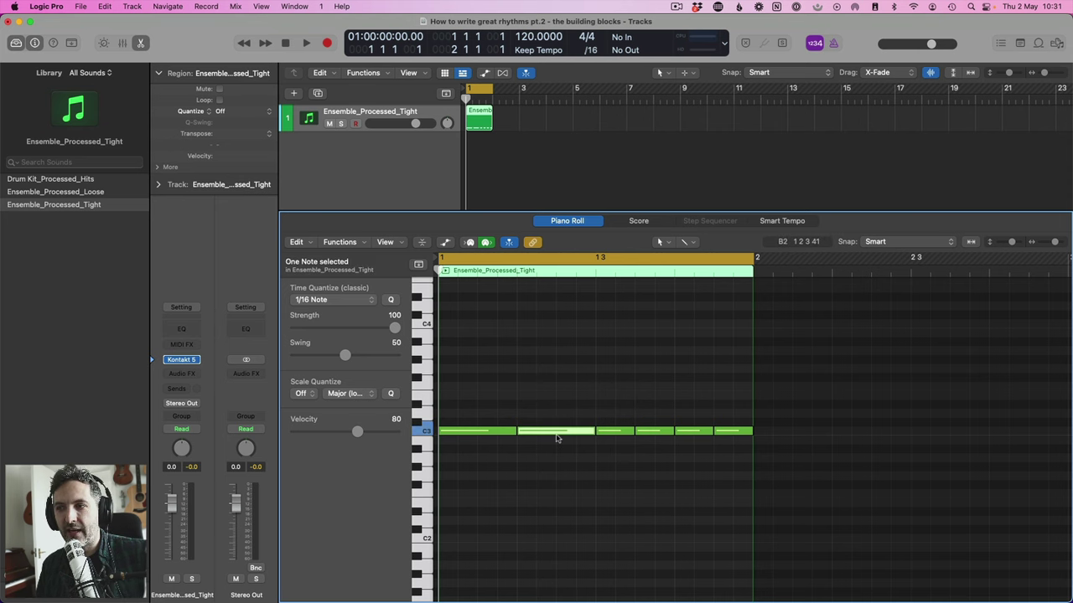
pyautogui.moveTo(556, 436); pyautogui.dragTo(572, 383)
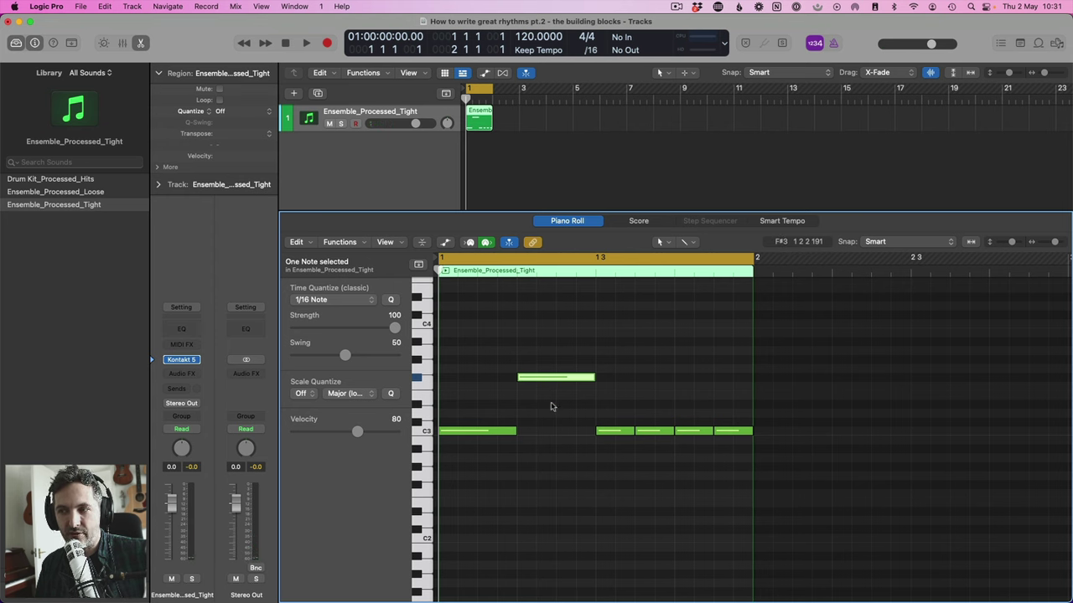
pyautogui.moveTo(553, 378); pyautogui.dragTo(588, 433)
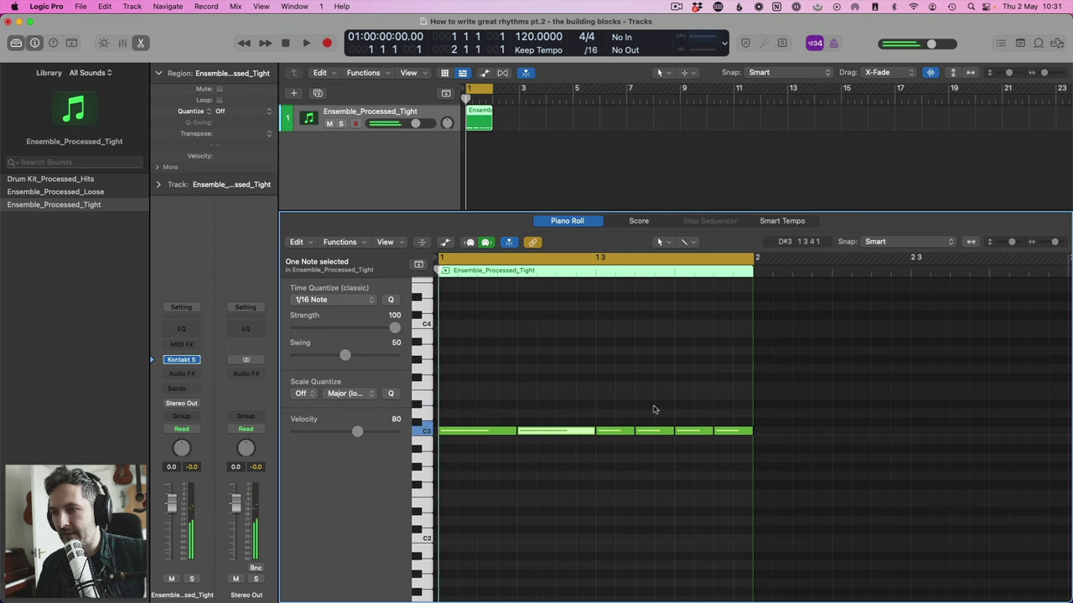
# Delete the quarter note on beat 2 of the bar
pyautogui.click(615, 391)
pyautogui.moveTo(592, 395); pyautogui.dragTo(558, 477)
pyautogui.press('Delete')
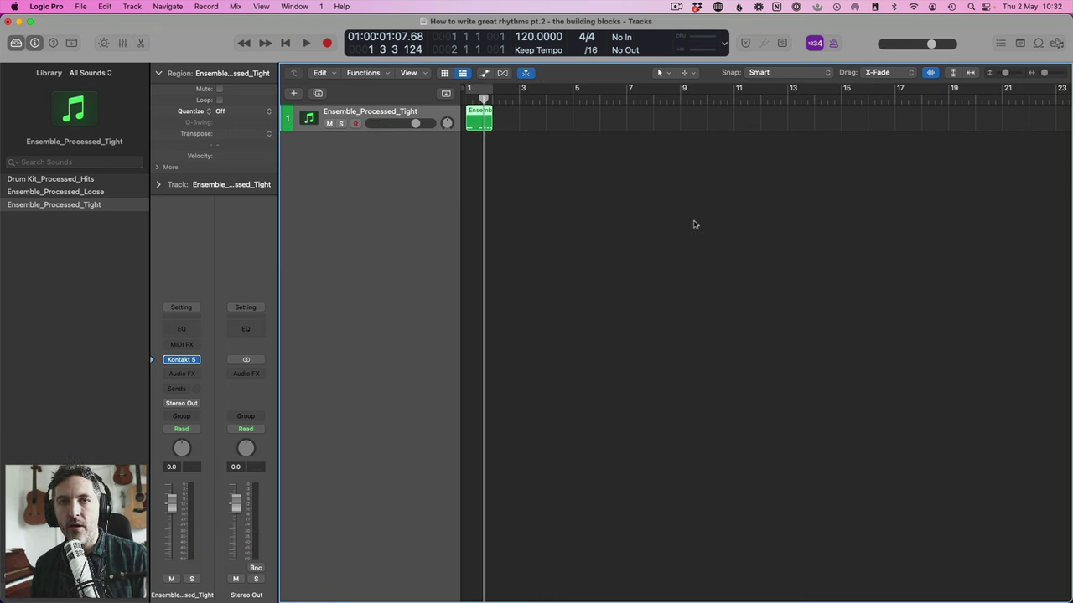
# Open the Ensemble_Processed_Tight region for note editing and extend it to four bars
pyautogui.doubleClick(480, 120)
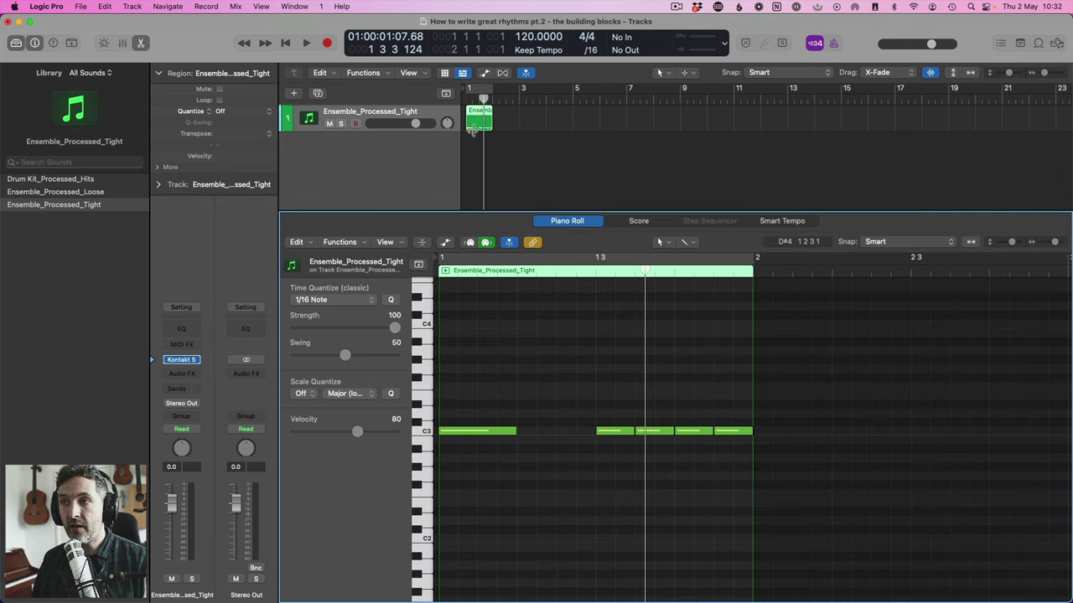
pyautogui.moveTo(491, 125); pyautogui.dragTo(567, 126)
# Move the four eighth notes to the start of bar 2 and lengthen the first C3 note to fill bar 1
pyautogui.moveTo(575, 396); pyautogui.dragTo(778, 491)
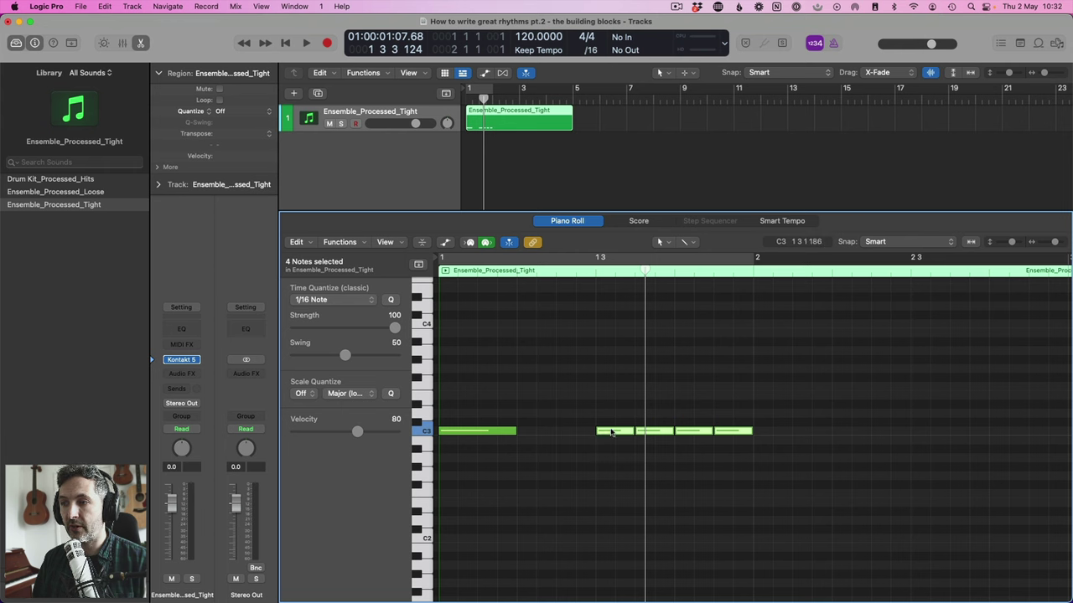
pyautogui.moveTo(611, 433); pyautogui.dragTo(769, 432)
pyautogui.click(637, 487)
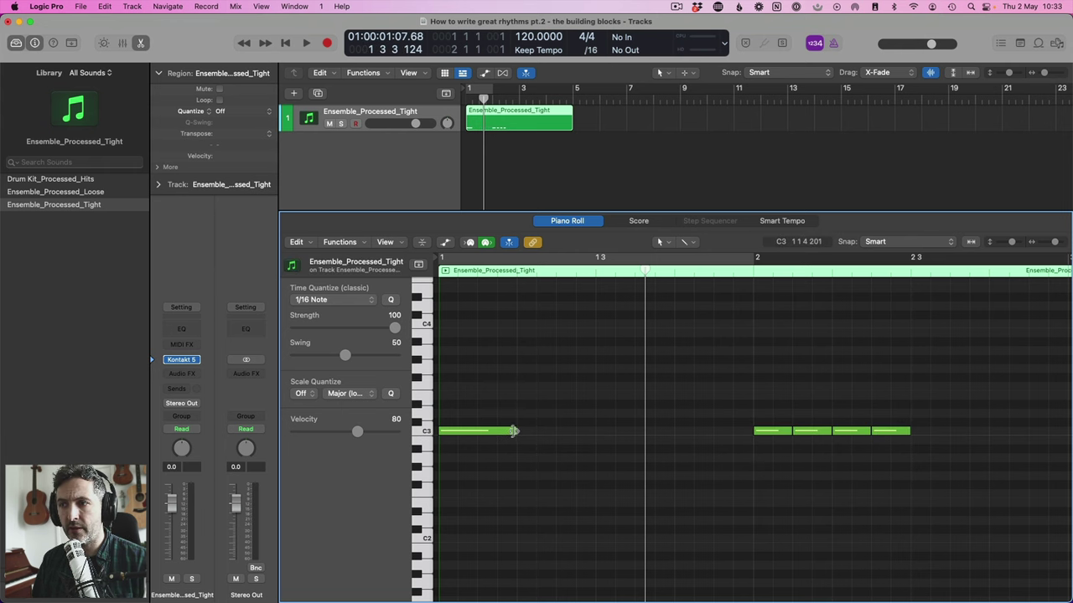
pyautogui.moveTo(513, 430); pyautogui.dragTo(752, 432)
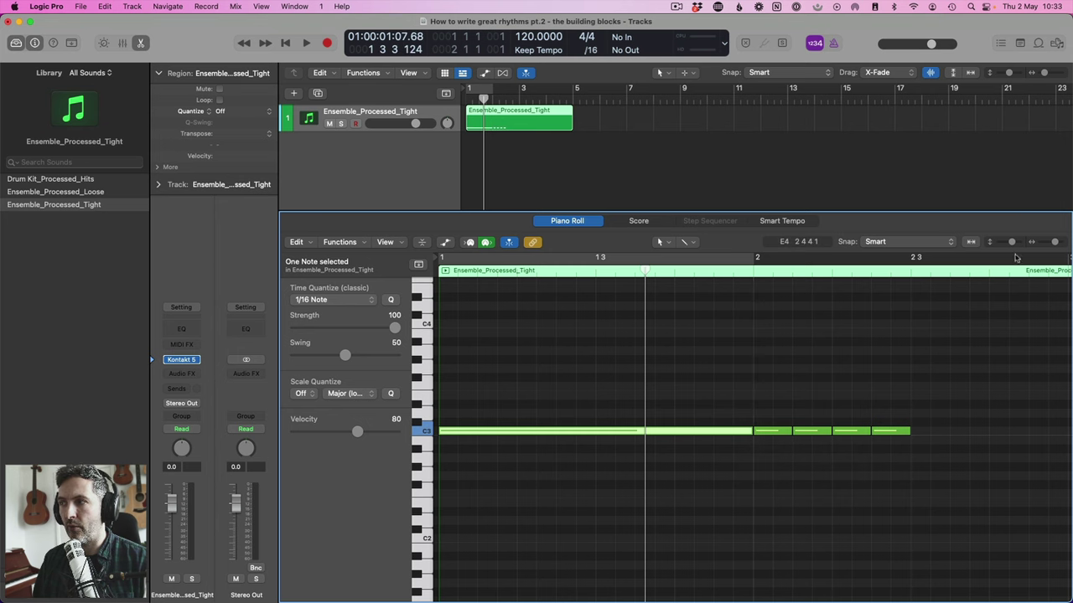
# Arrange two eighth notes at the start of bar 2 and four eighth notes at the start of bar 3
pyautogui.click(1029, 243)
pyautogui.moveTo(521, 417); pyautogui.dragTo(522, 442)
pyautogui.click(600, 431)
pyautogui.keyDown('shift'); pyautogui.click(610, 431); pyautogui.keyUp('shift')
pyautogui.click(517, 447)
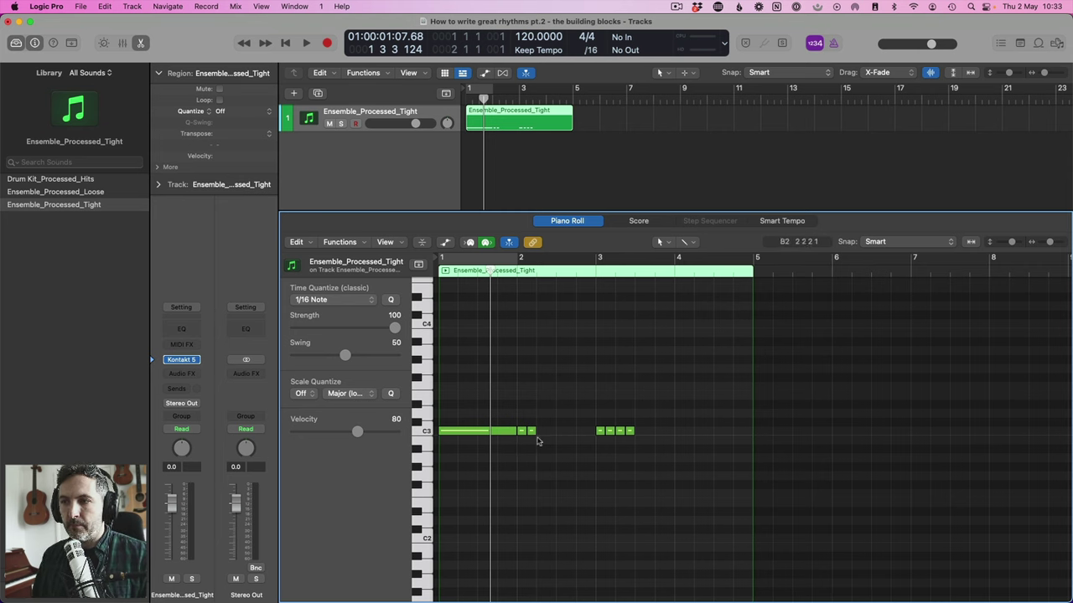
# Lengthen the two notes in bar 2 to quarter notes and repeat them to fill the bar
pyautogui.click(532, 432)
pyautogui.moveTo(533, 433)
pyautogui.mouseDown()
pyautogui.moveTo(520, 434)
pyautogui.moveTo(547, 435)
pyautogui.mouseUp()
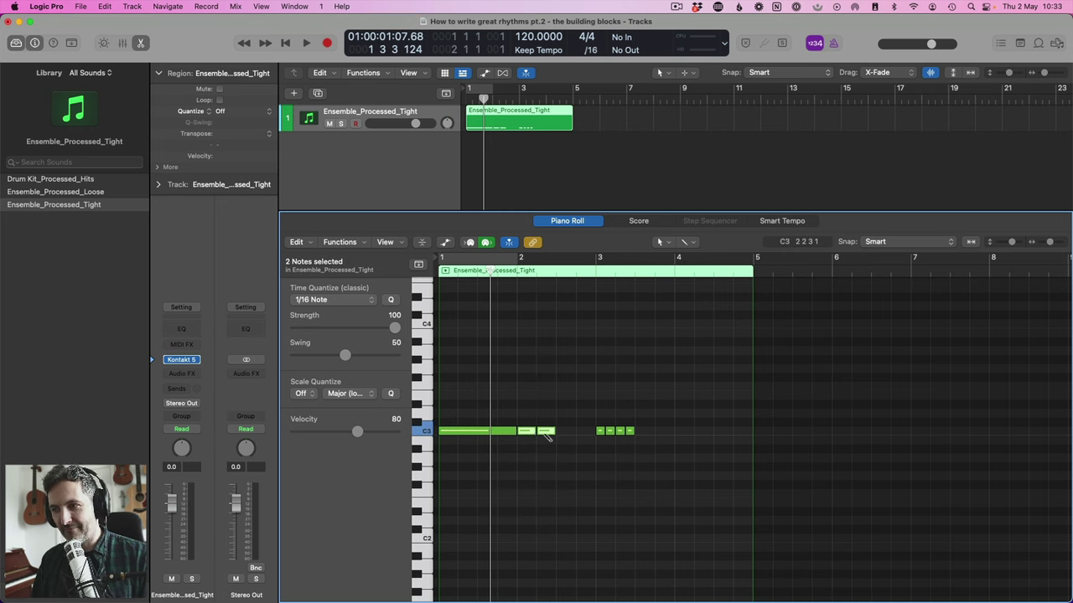
pyautogui.press('super+r')
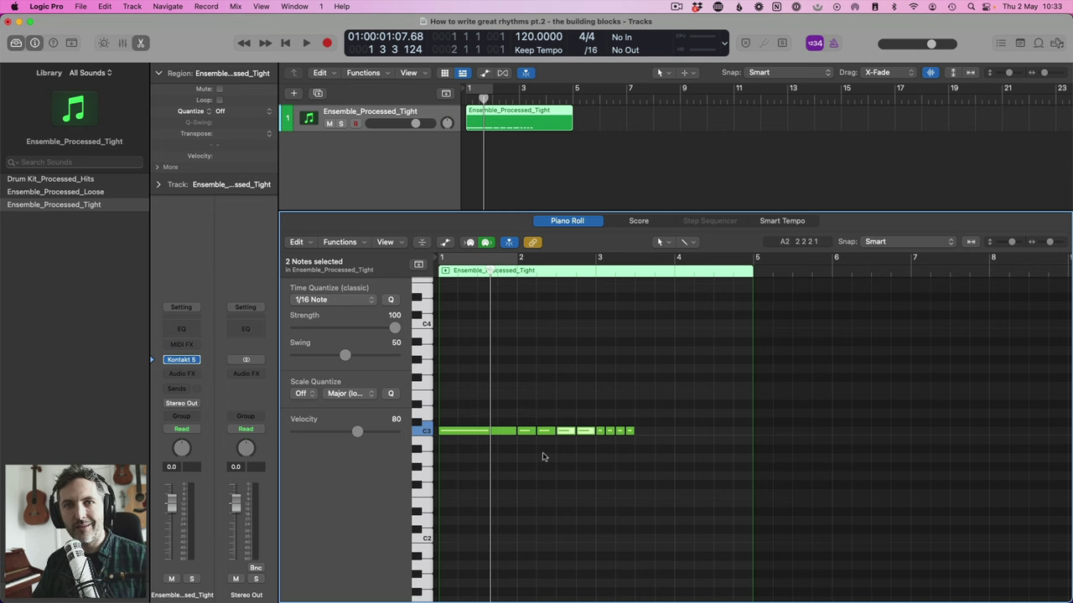
# Fill bar 3 with eight eighth notes and bar 4 with sixteen sixteenth notes
pyautogui.moveTo(658, 425); pyautogui.dragTo(598, 455)
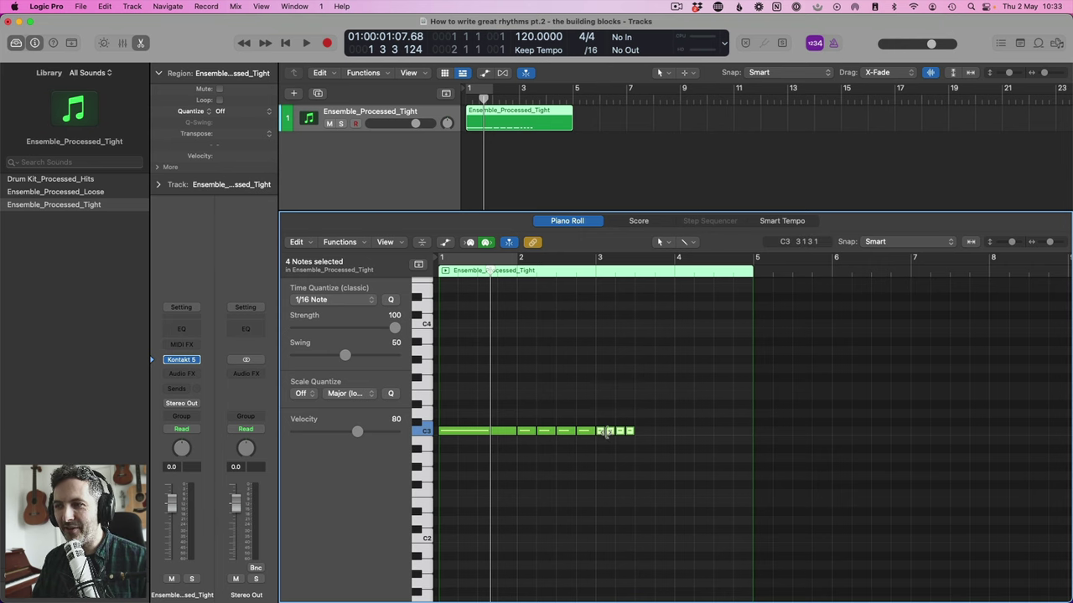
pyautogui.click(1059, 244)
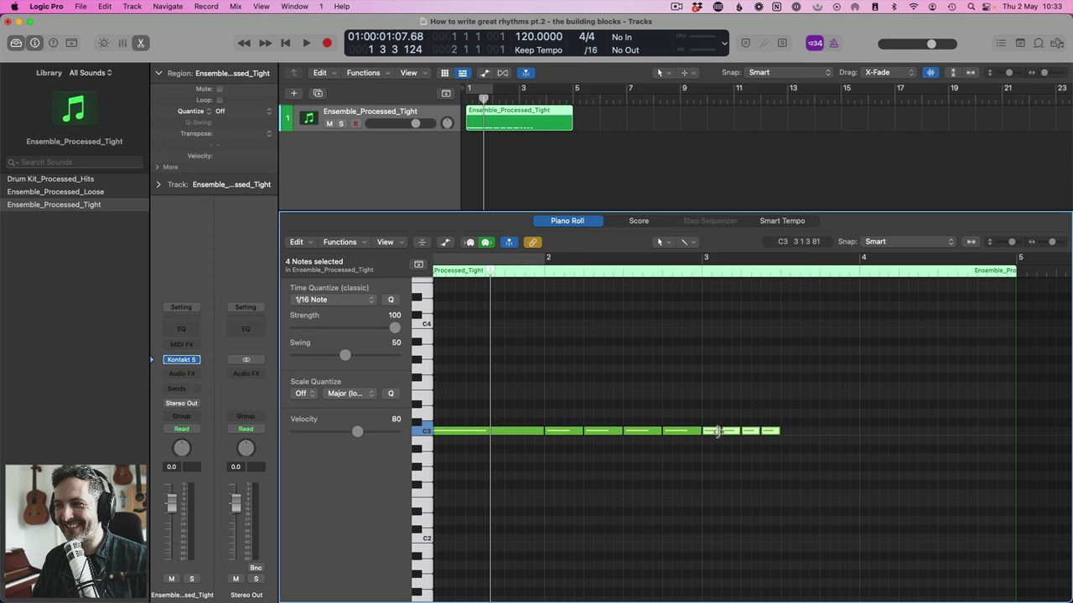
pyautogui.moveTo(709, 432); pyautogui.dragTo(874, 433)
pyautogui.press('super+r')
pyautogui.moveTo(800, 449); pyautogui.dragTo(805, 429)
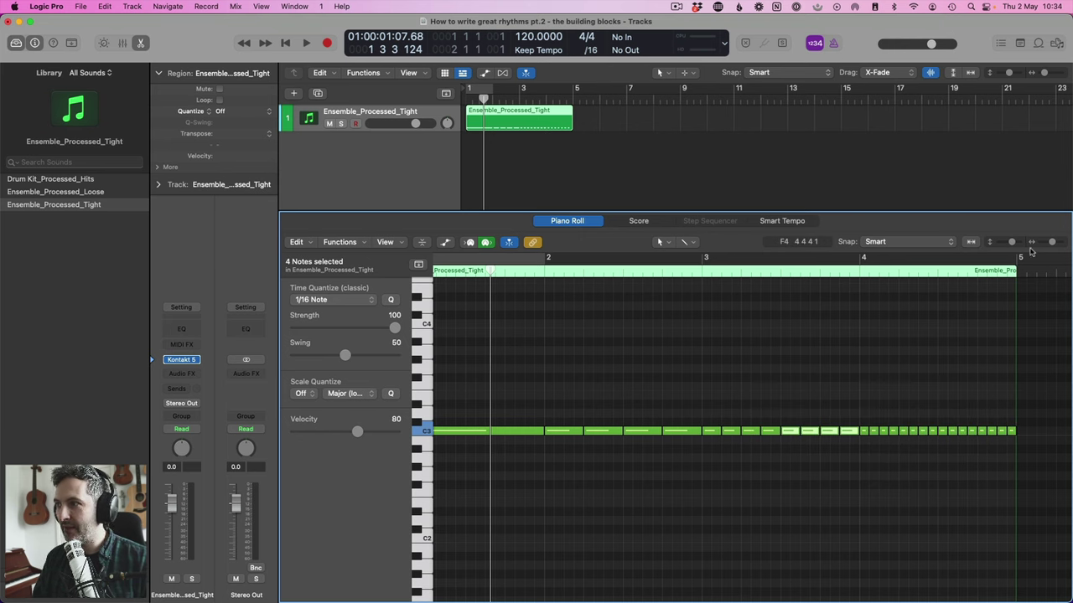
# Rework bar 2 into two half notes, bar 3 into four quarter notes and bar 4 into eight eighth notes
pyautogui.moveTo(1046, 242); pyautogui.dragTo(1042, 244)
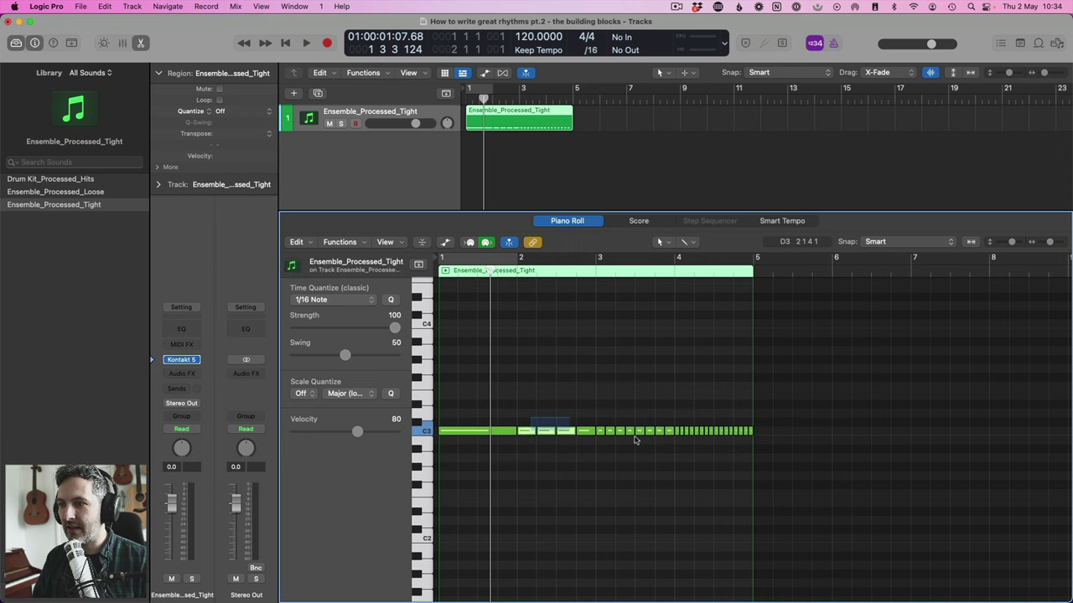
pyautogui.click(530, 430)
pyautogui.hotkey('shift', 'f')
pyautogui.moveTo(549, 434)
pyautogui.mouseDown()
pyautogui.moveTo(628, 433)
pyautogui.moveTo(527, 434)
pyautogui.moveTo(566, 432)
pyautogui.moveTo(540, 436)
pyautogui.moveTo(554, 435)
pyautogui.mouseUp()
pyautogui.click(610, 433)
pyautogui.click(546, 431)
pyautogui.keyDown('shift'); pyautogui.click(527, 430); pyautogui.keyUp('shift')
pyautogui.click(562, 388)
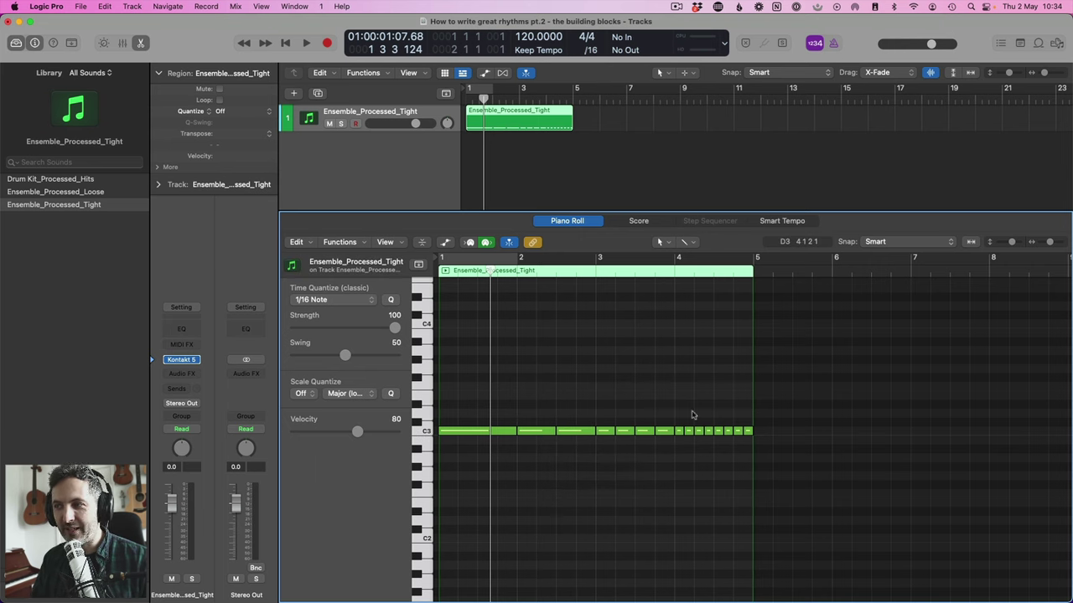
# Review the four-bar note pattern and play it back from the beginning
pyautogui.press('super+Right')
pyautogui.hscroll(3, 890, 380)
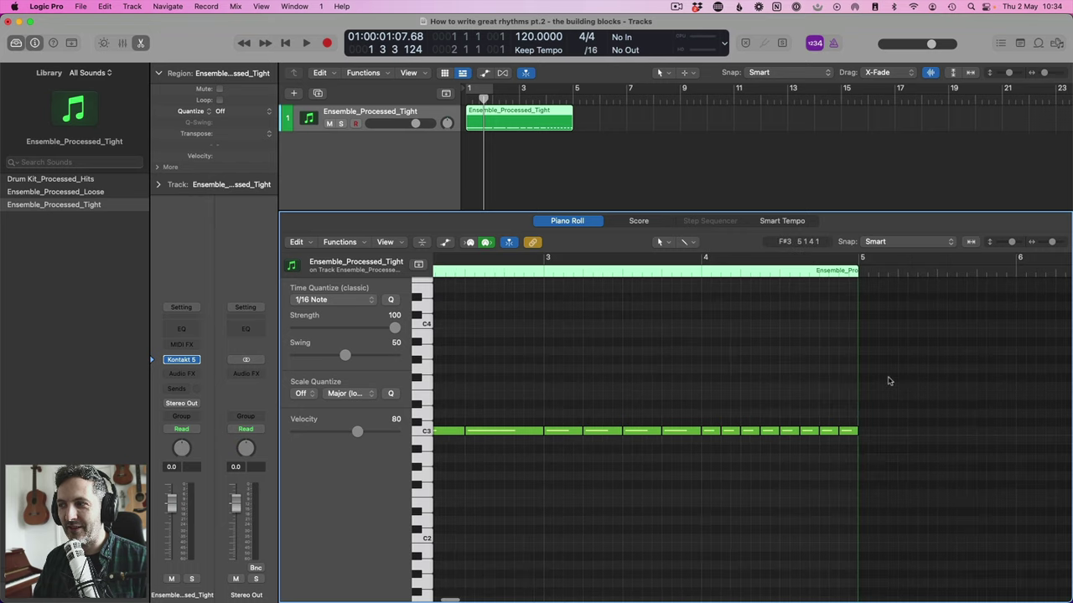
pyautogui.hscroll(-10, 890, 380)
pyautogui.press('Return')
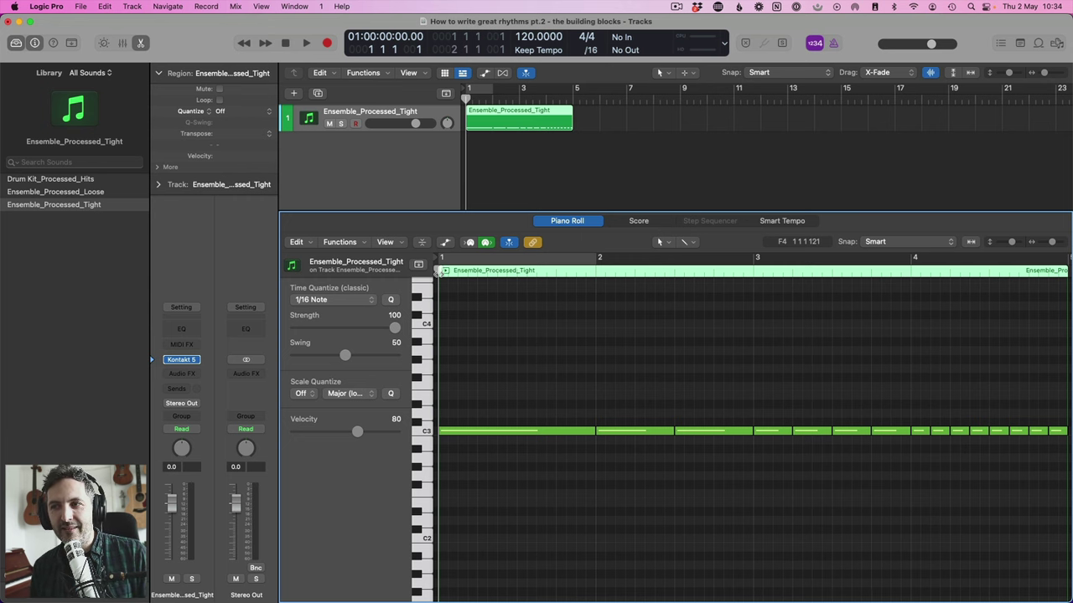
pyautogui.press('space')
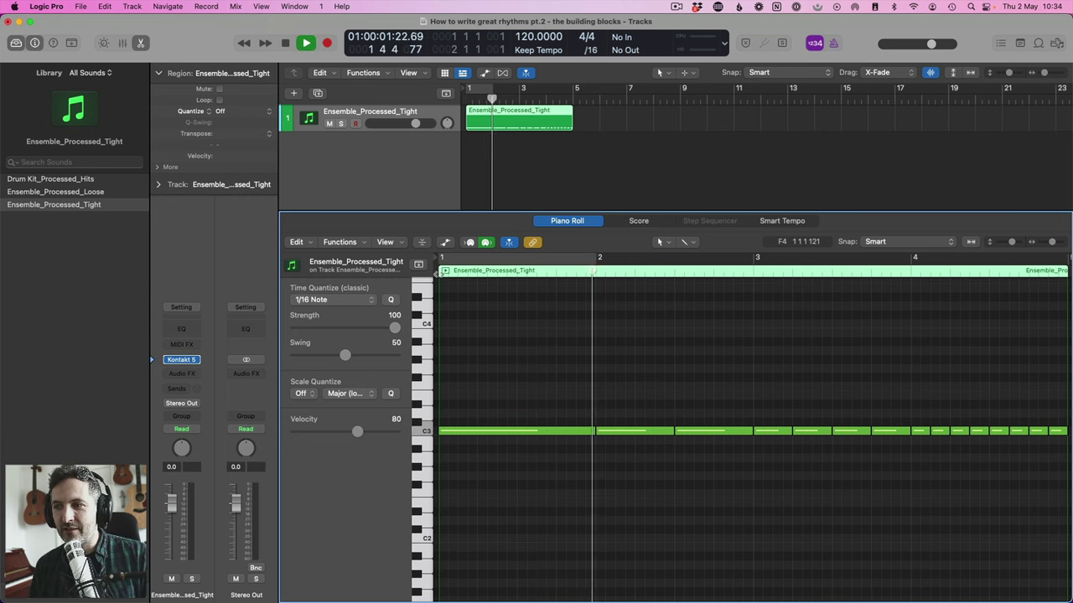
pyautogui.press('space')
# Transpose all the C3 notes up two semitones to D3
pyautogui.click(426, 430)
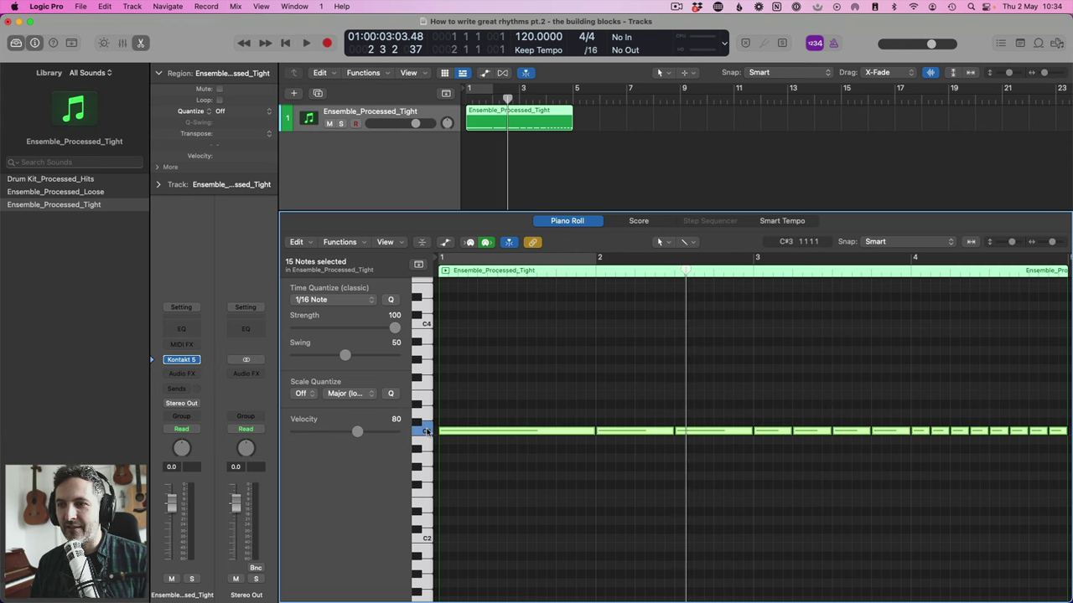
pyautogui.hotkey('alt', 'Up')
pyautogui.hotkey('alt', 'Up')
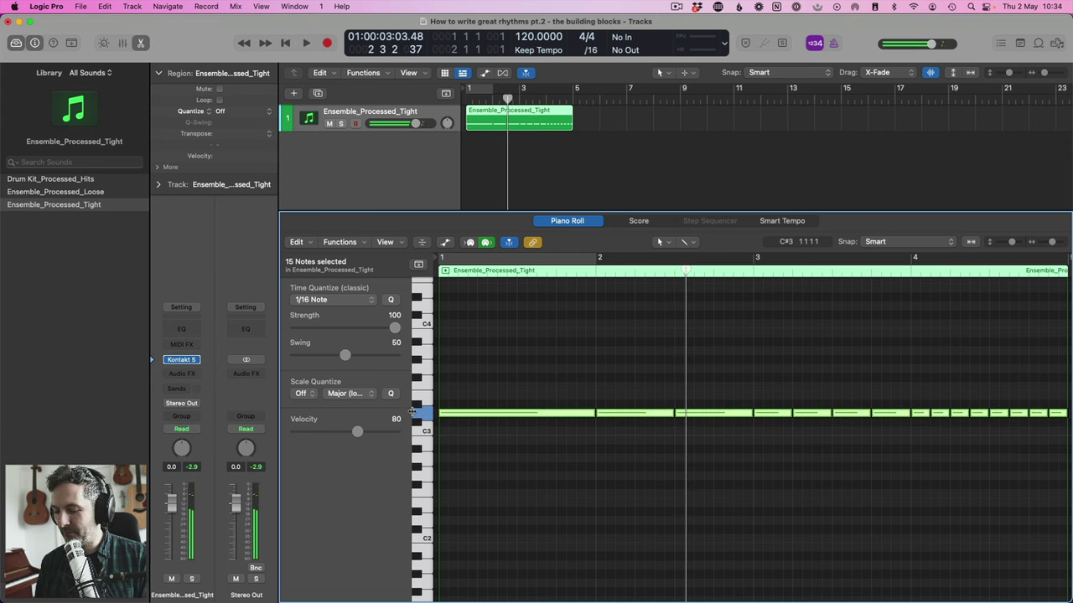
# Play the transposed pattern from the beginning with the metronome turned on
pyautogui.press('Return')
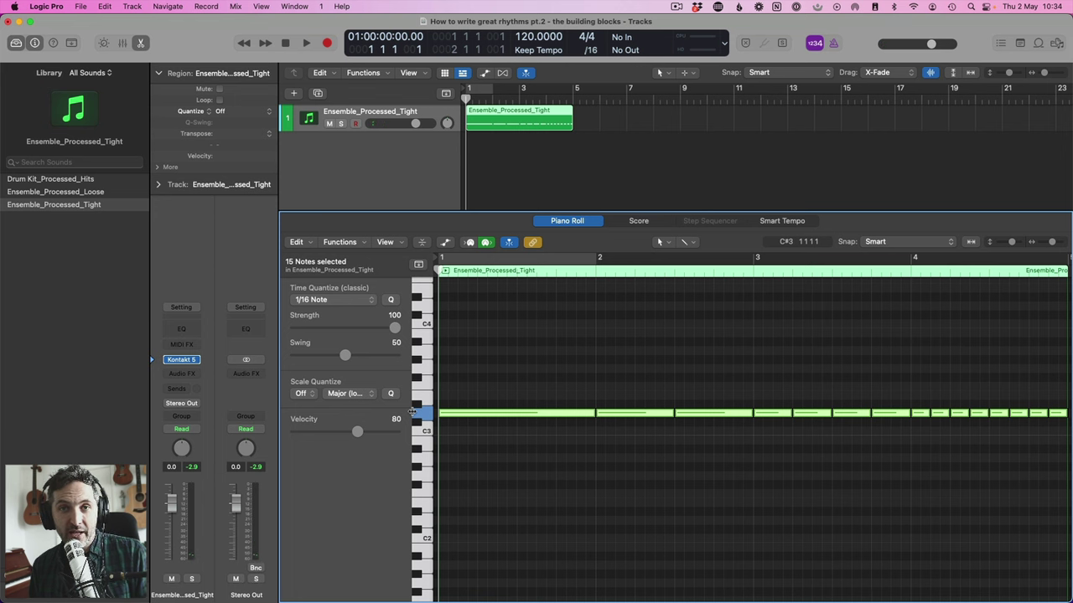
pyautogui.press('space')
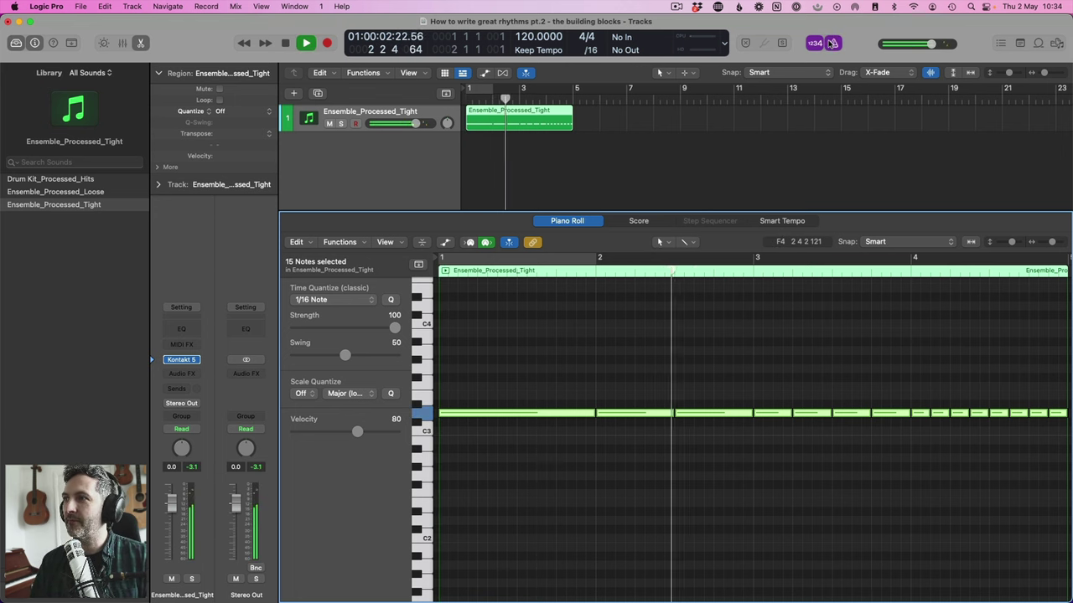
pyautogui.click(832, 43)
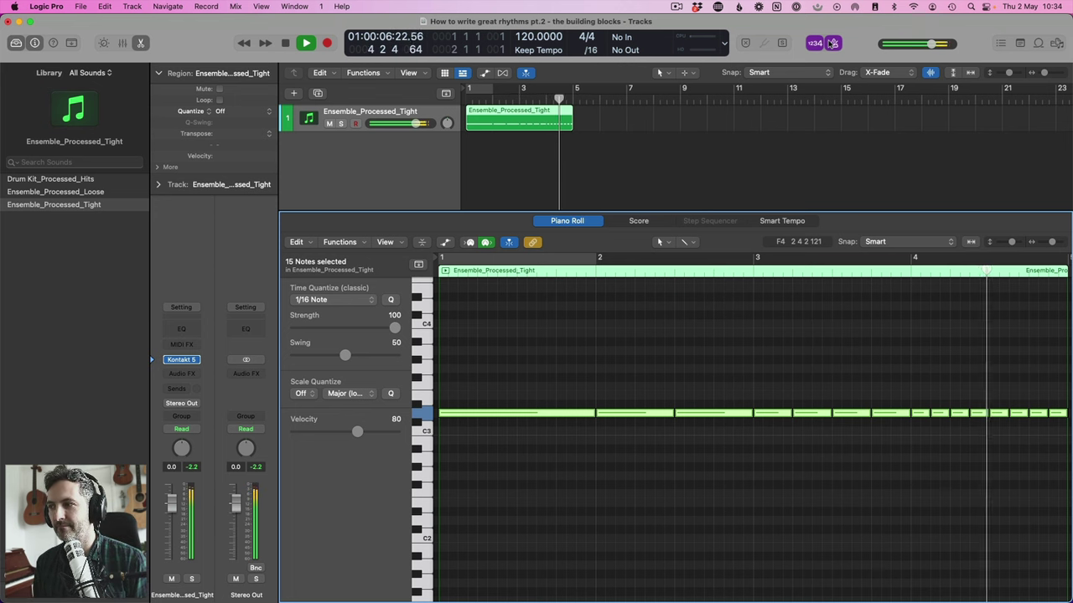
# Stop playback, turn off the metronome and split the last four eighth notes of bar 4 into eight sixteenth notes
pyautogui.press('space')
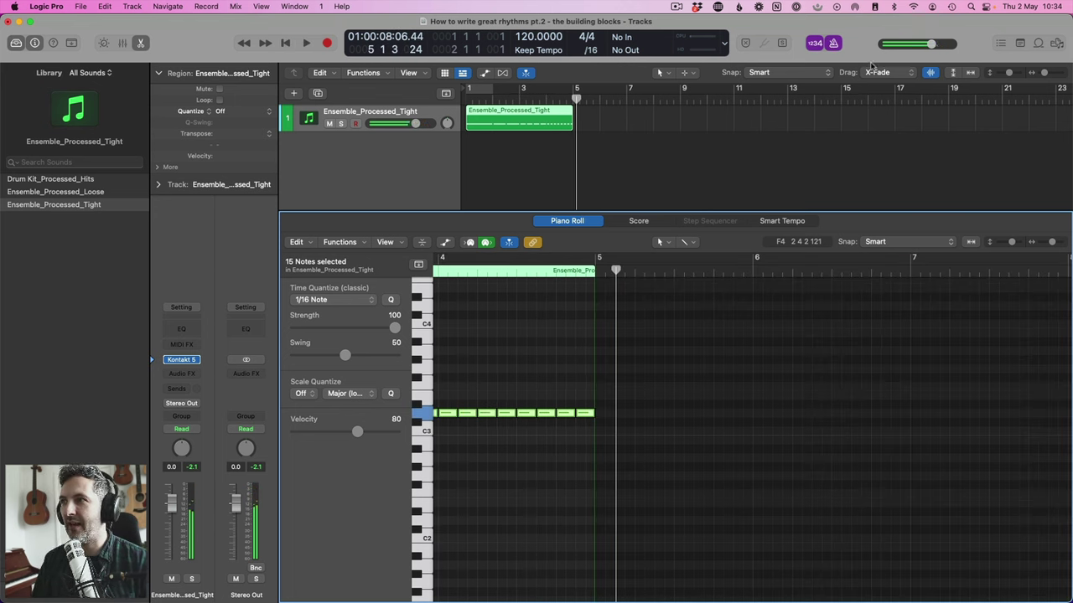
pyautogui.click(832, 43)
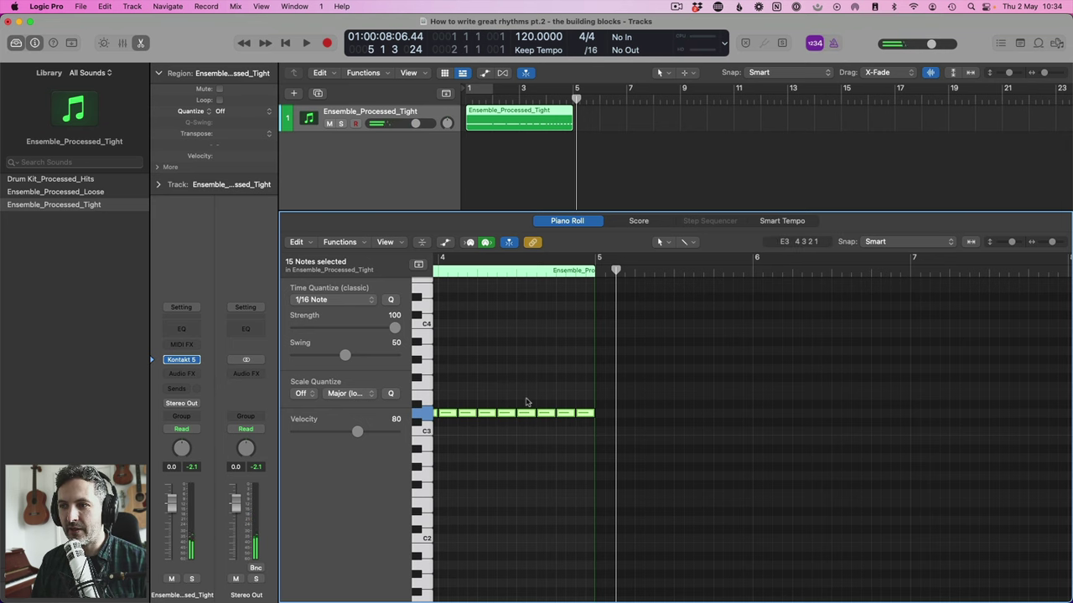
pyautogui.moveTo(591, 399); pyautogui.dragTo(530, 415)
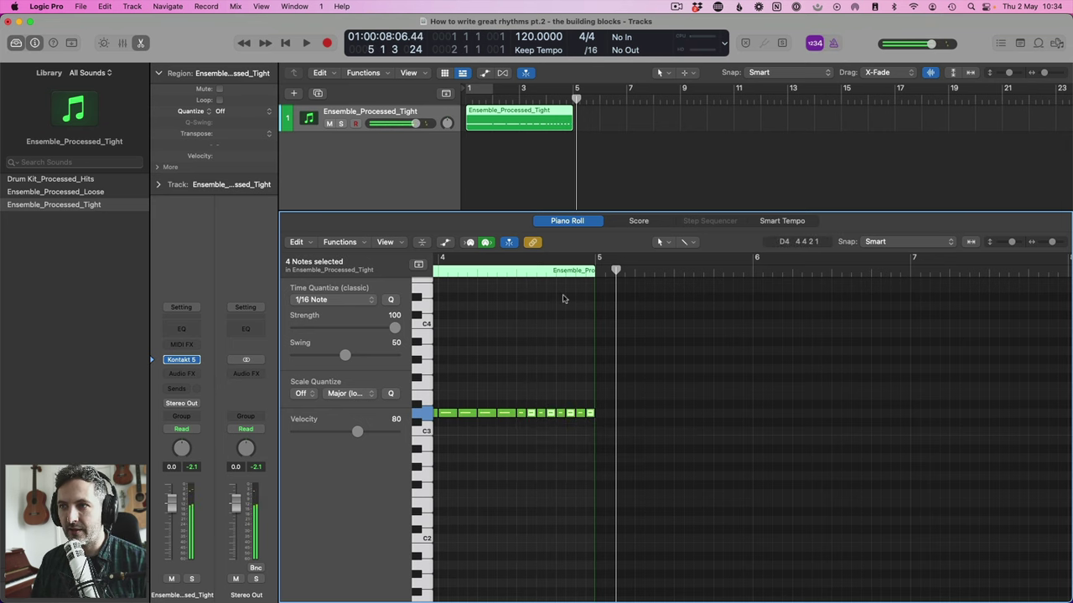
# Check the new sixteenth notes of bar 4 in score notation and play them back
pyautogui.click(637, 220)
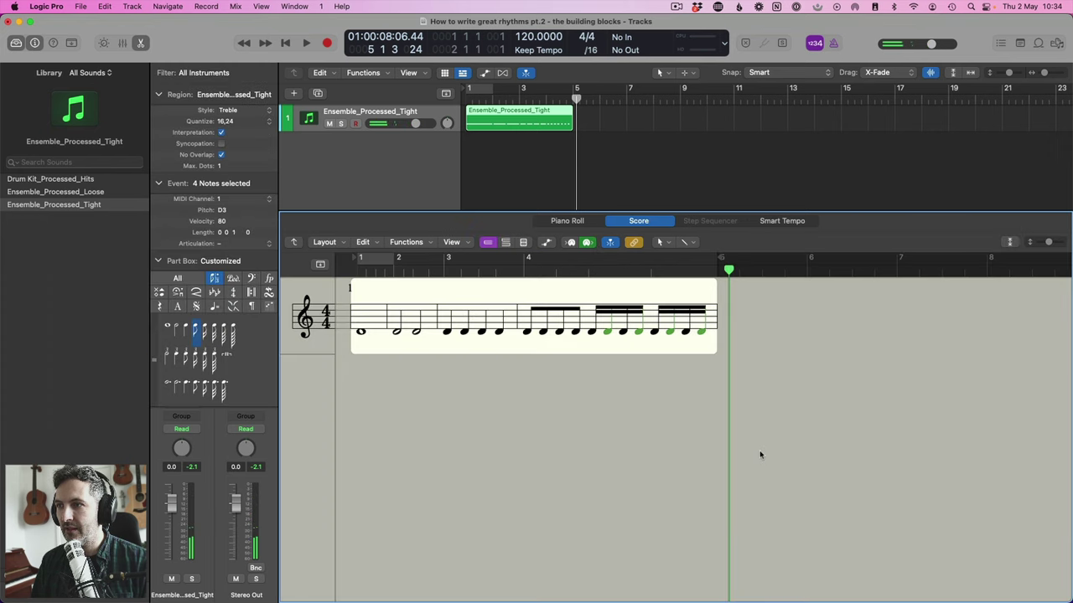
pyautogui.click(661, 373)
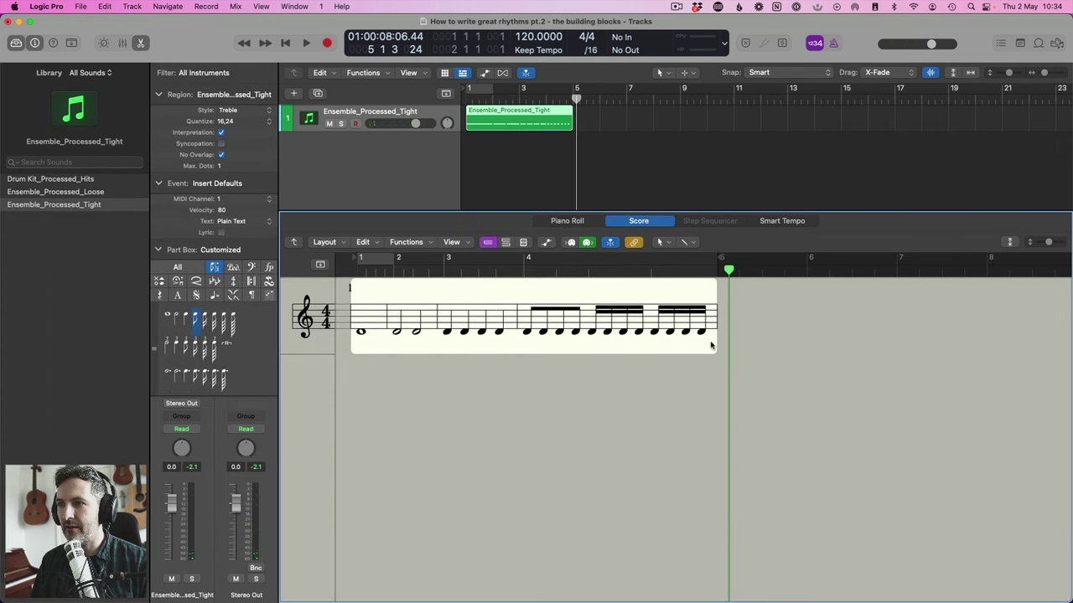
pyautogui.click(580, 219)
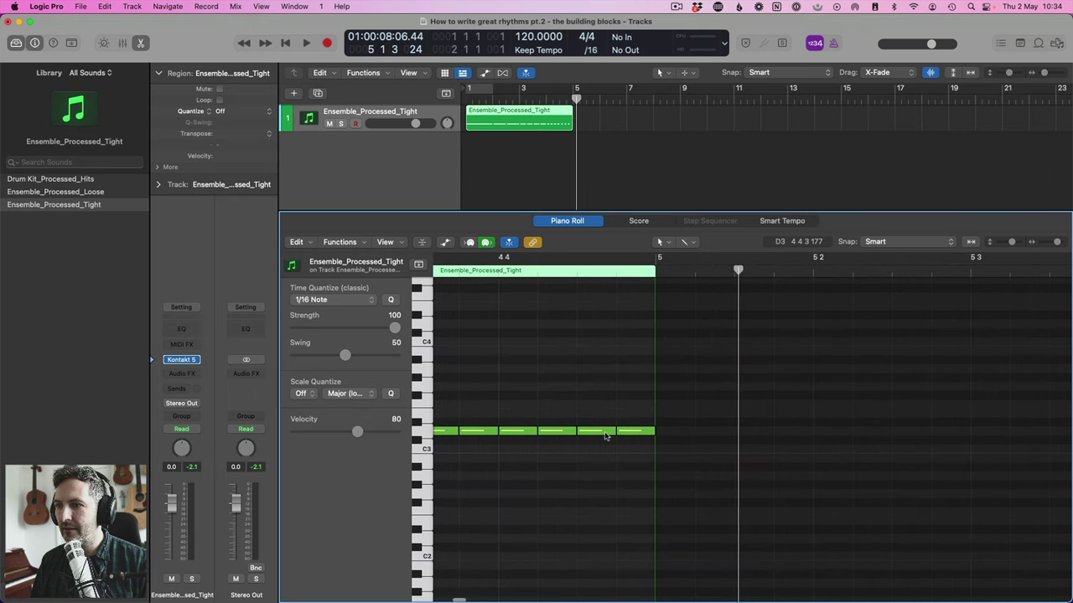
pyautogui.scroll(3, 627, 383)
pyautogui.press('space')
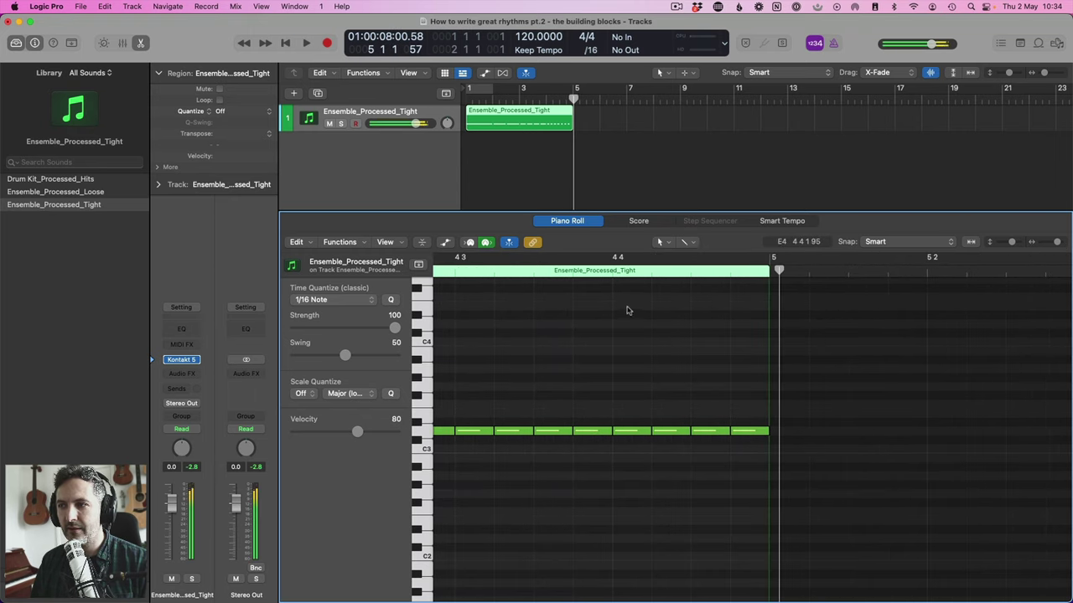
pyautogui.click(639, 222)
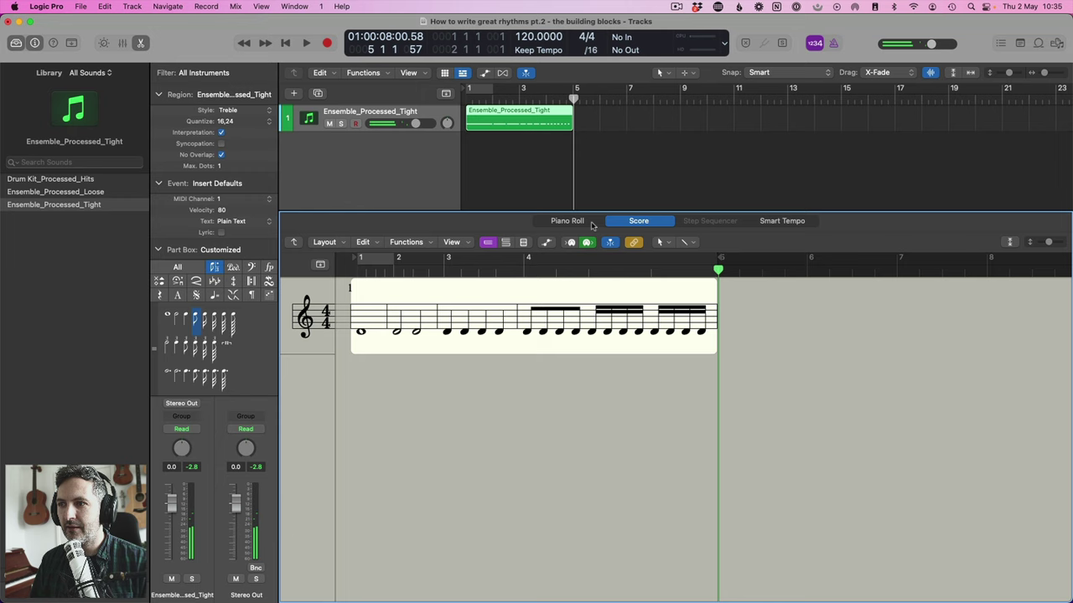
pyautogui.click(586, 223)
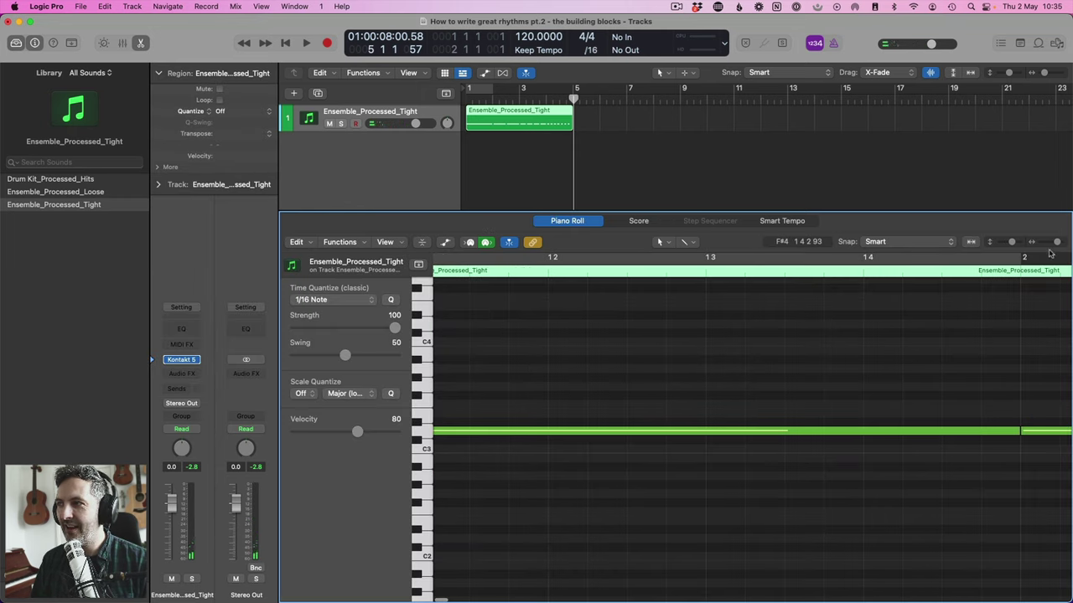
# Split the last four sixteenth notes of bar 4 into eight thirty-second notes
pyautogui.click(1047, 242)
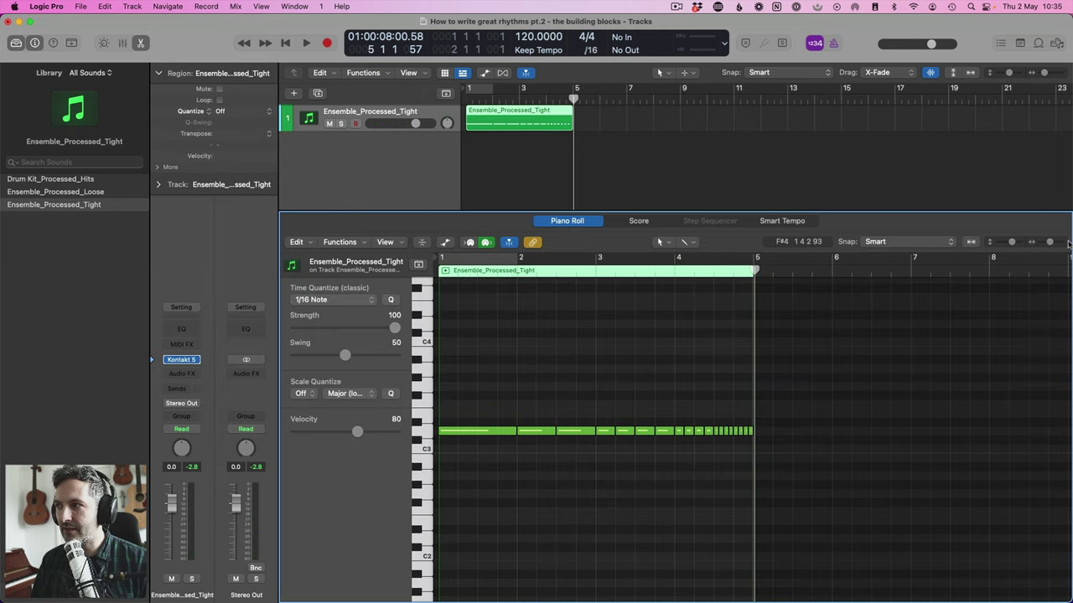
pyautogui.click(1067, 242)
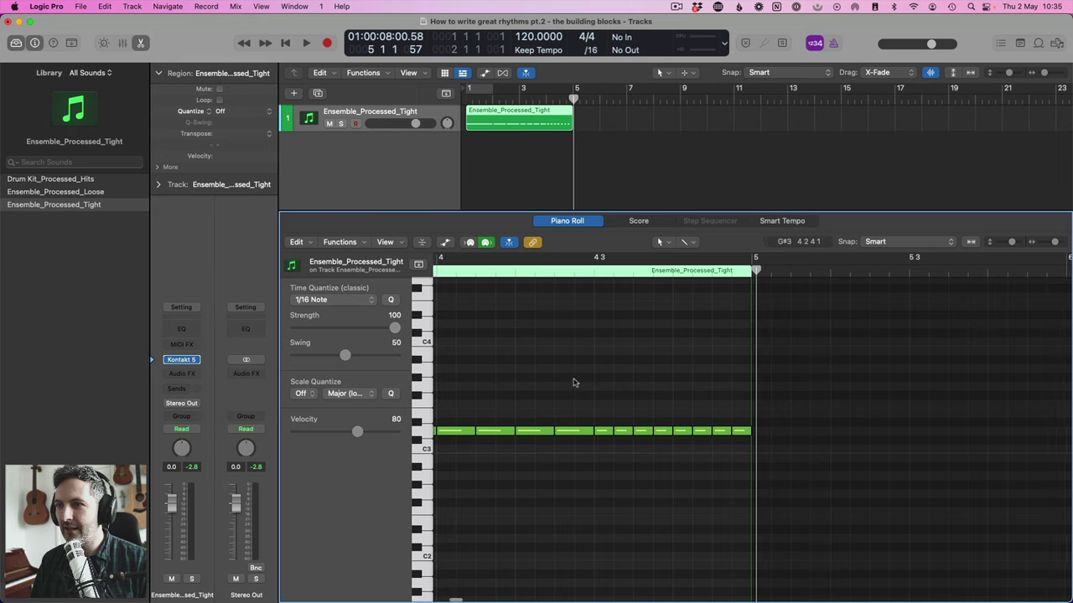
pyautogui.moveTo(590, 406); pyautogui.dragTo(714, 454)
pyautogui.hscroll(2, 777, 361)
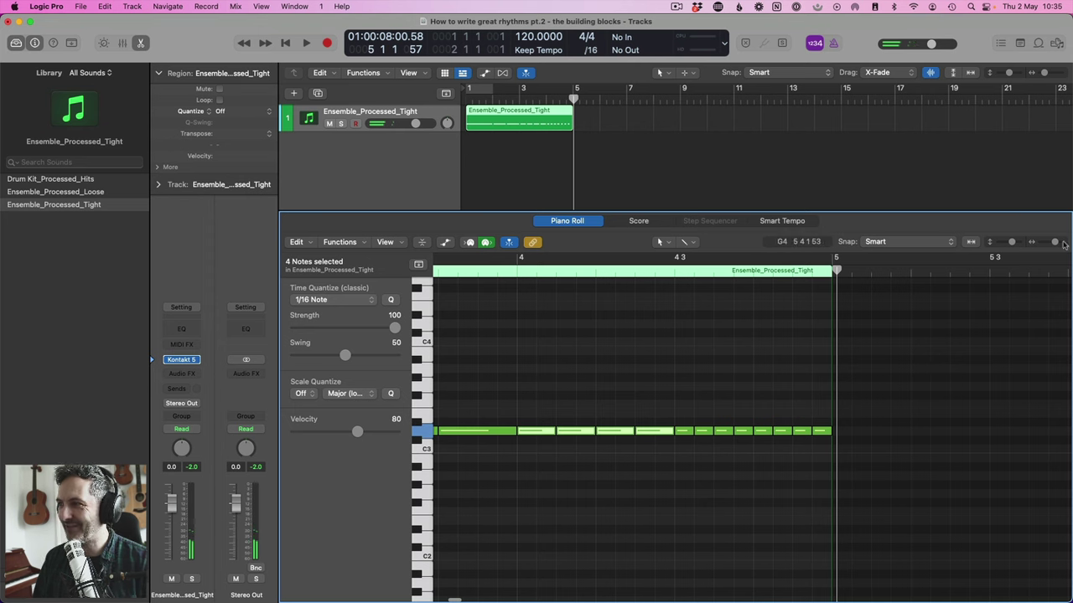
pyautogui.moveTo(757, 408); pyautogui.dragTo(766, 434)
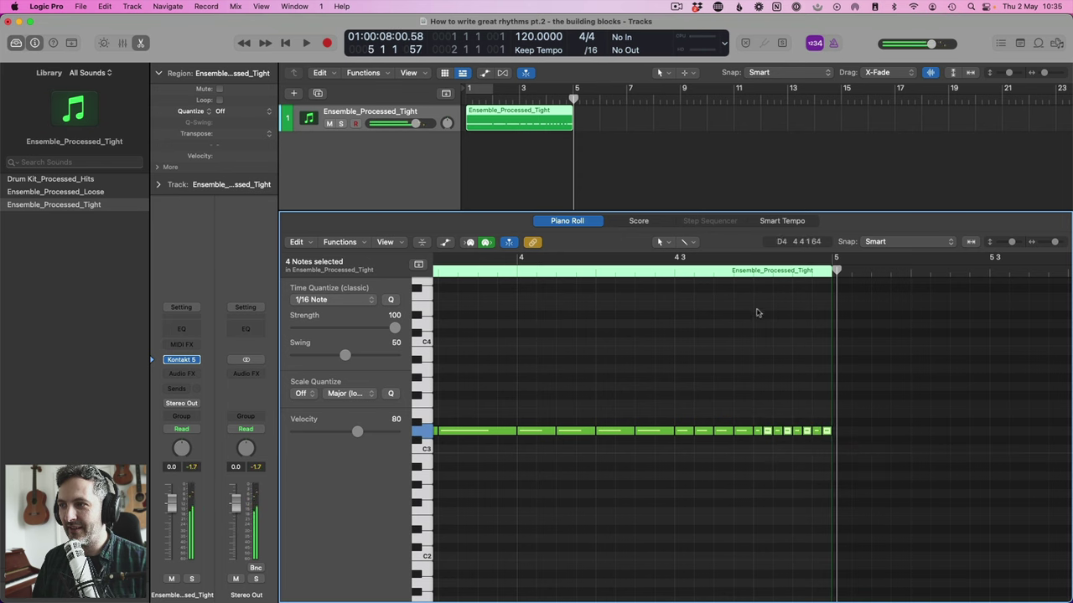
# Play back the end of bar 4 and check its thirty-second notes in score notation
pyautogui.click(758, 311)
pyautogui.press('space')
pyautogui.press('space')
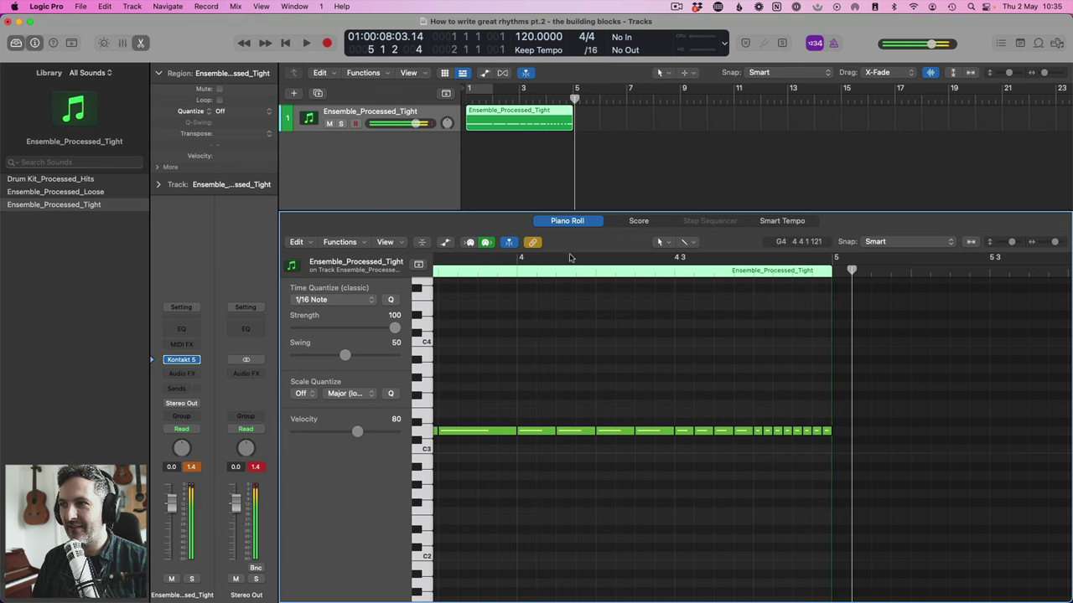
pyautogui.click(636, 223)
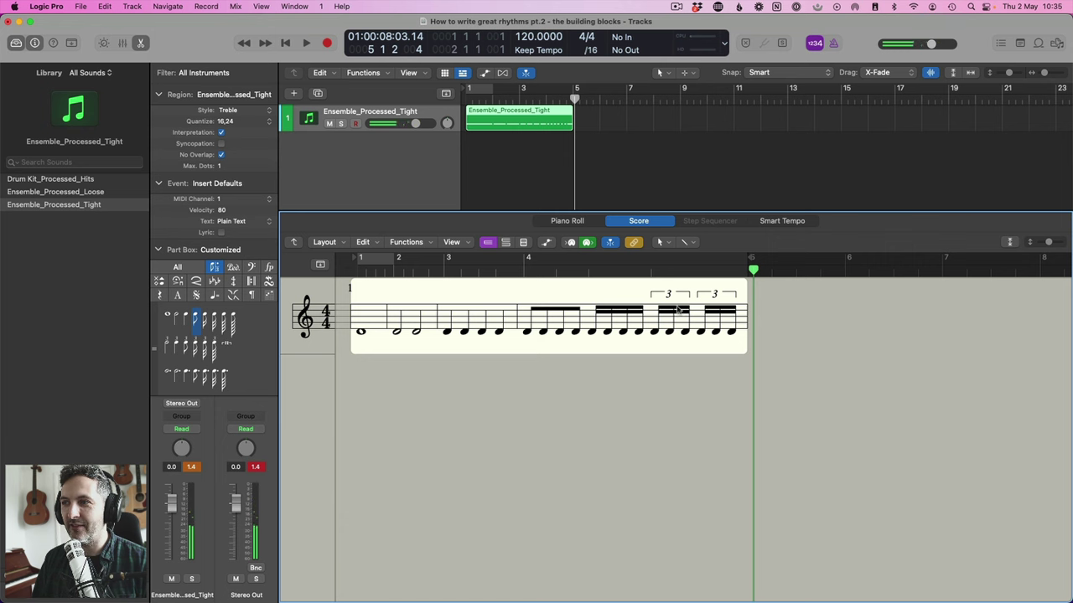
pyautogui.click(582, 222)
pyautogui.hscroll(10, 953, 403)
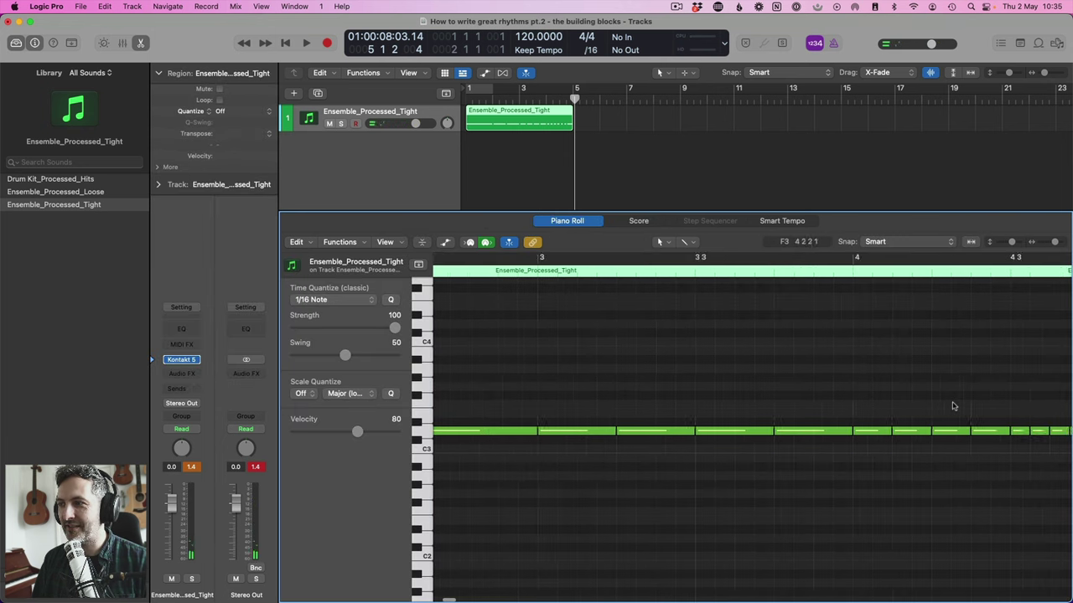
pyautogui.hscroll(1, 703, 410)
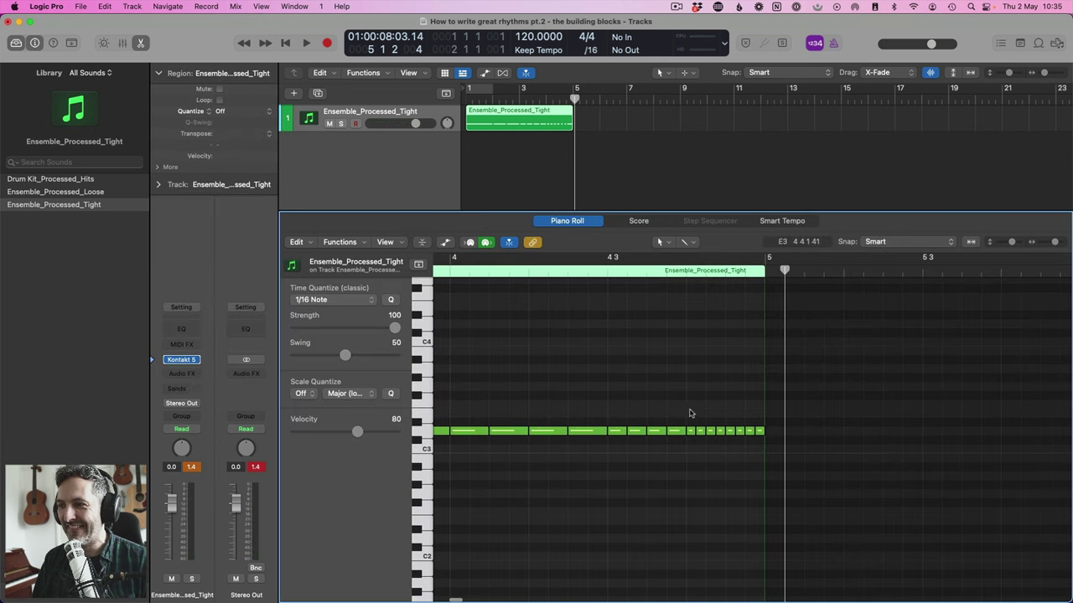
# Quantize the eight thirty-second notes at the end of bar 4 to 1/32 Note and check them in the score
pyautogui.moveTo(688, 410); pyautogui.dragTo(791, 453)
pyautogui.click(349, 300)
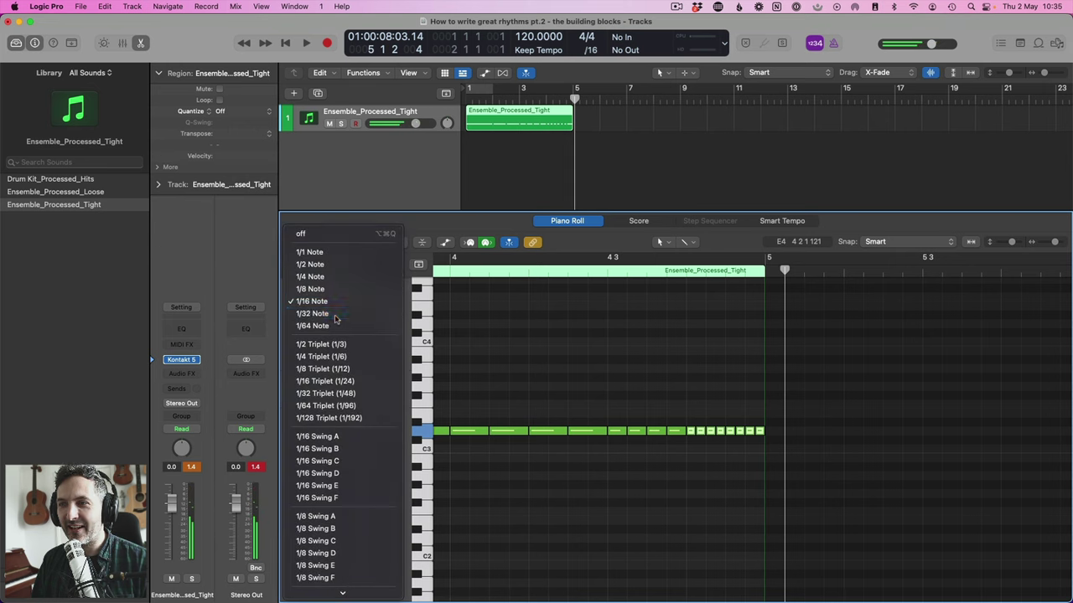
pyautogui.click(359, 314)
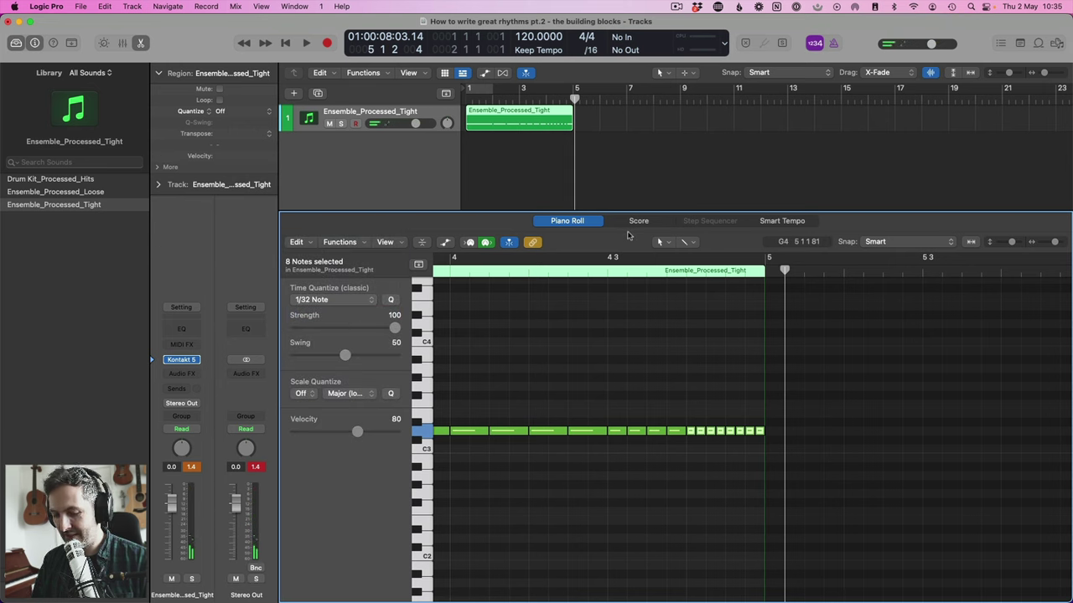
pyautogui.click(646, 225)
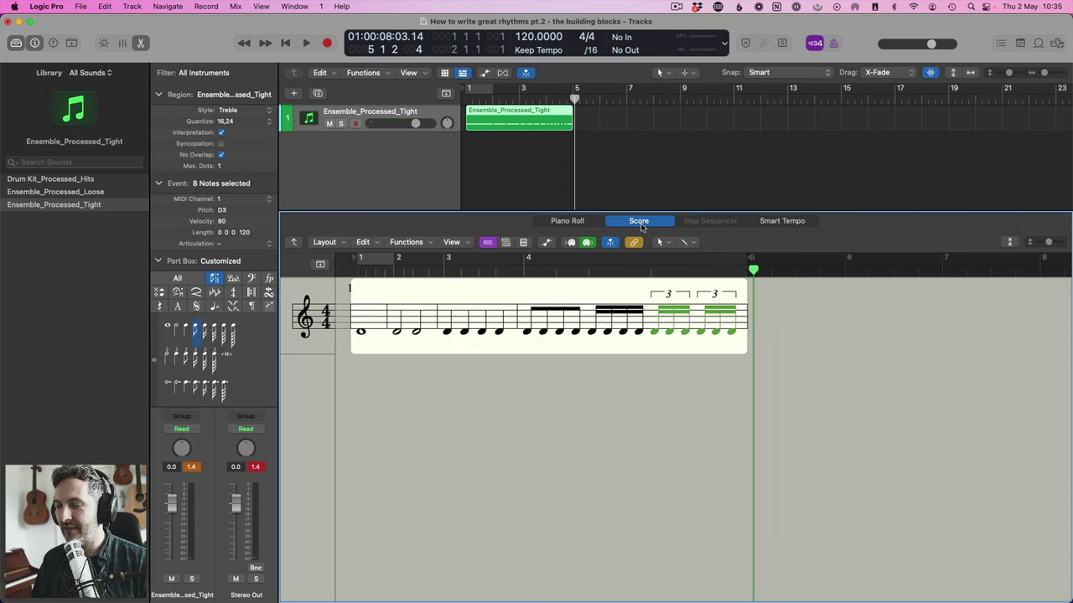
pyautogui.click(566, 222)
# Reapply 1/32 Note quantization to the eight thirty-second notes and try a quantize strength of 8
pyautogui.click(1056, 243)
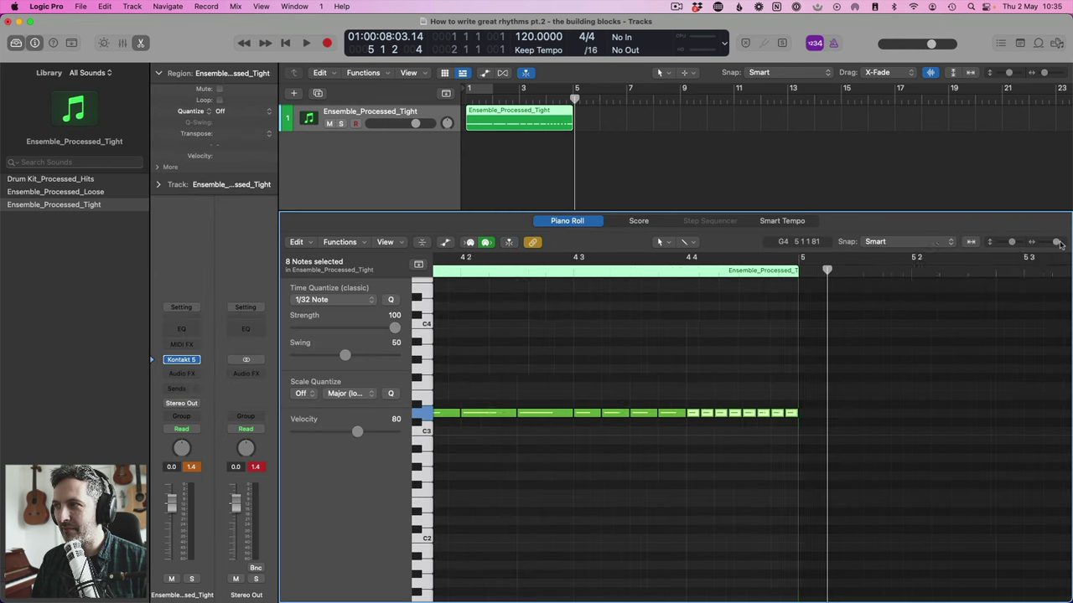
pyautogui.click(745, 433)
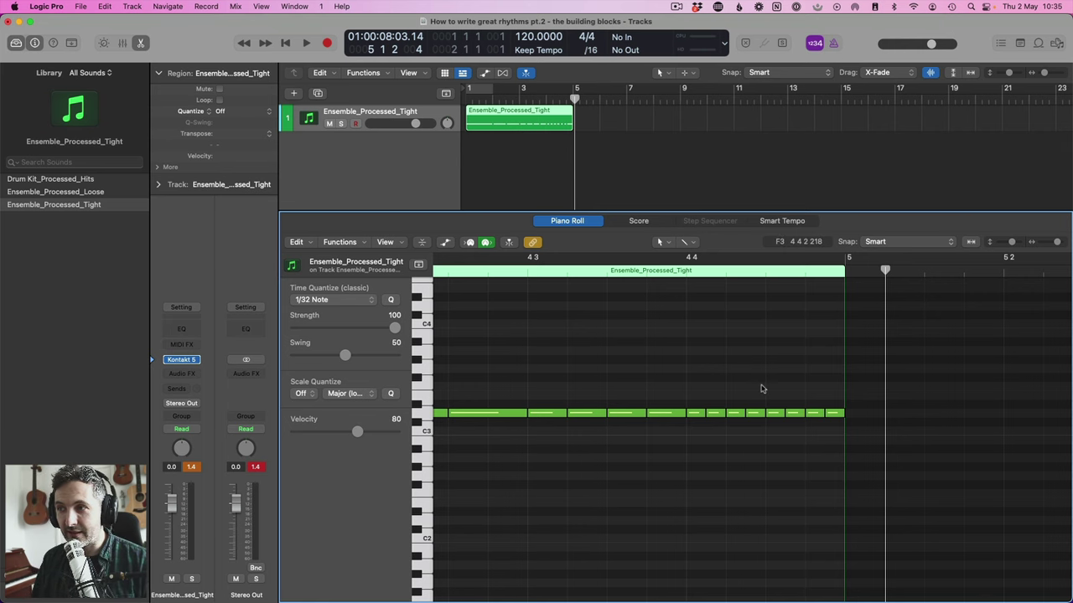
pyautogui.hscroll(-3, 761, 388)
pyautogui.moveTo(561, 311); pyautogui.dragTo(713, 492)
pyautogui.moveTo(723, 377); pyautogui.dragTo(872, 445)
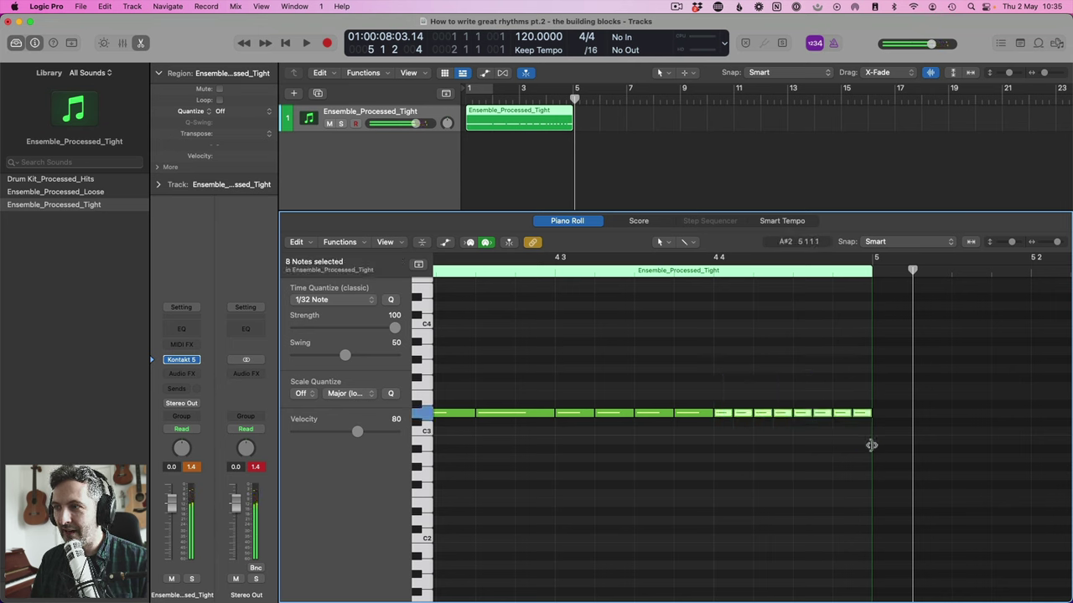
pyautogui.click(344, 300)
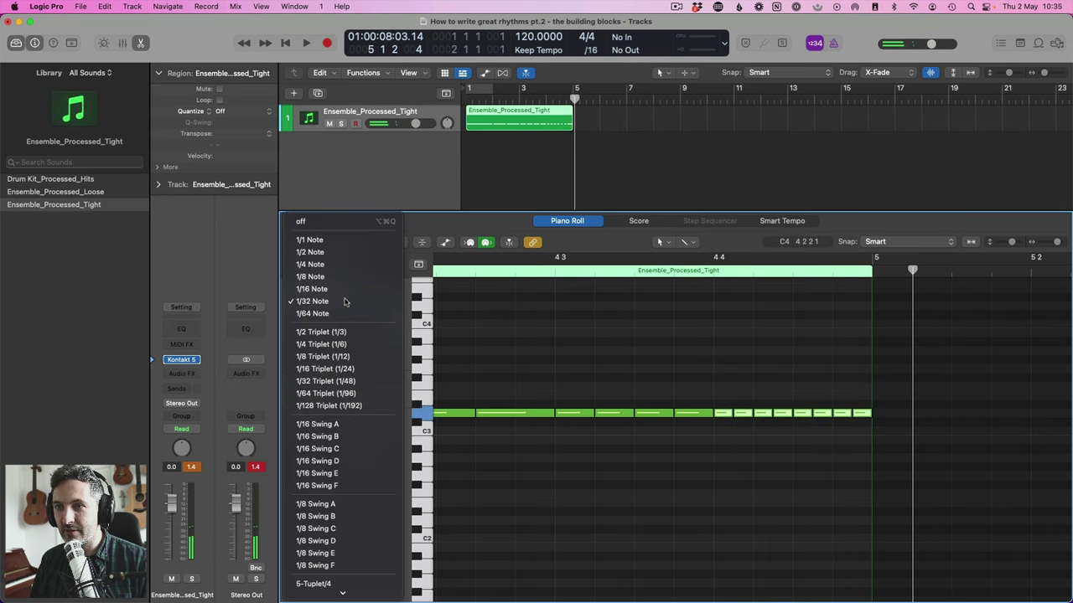
pyautogui.click(344, 301)
pyautogui.moveTo(395, 324); pyautogui.dragTo(309, 325)
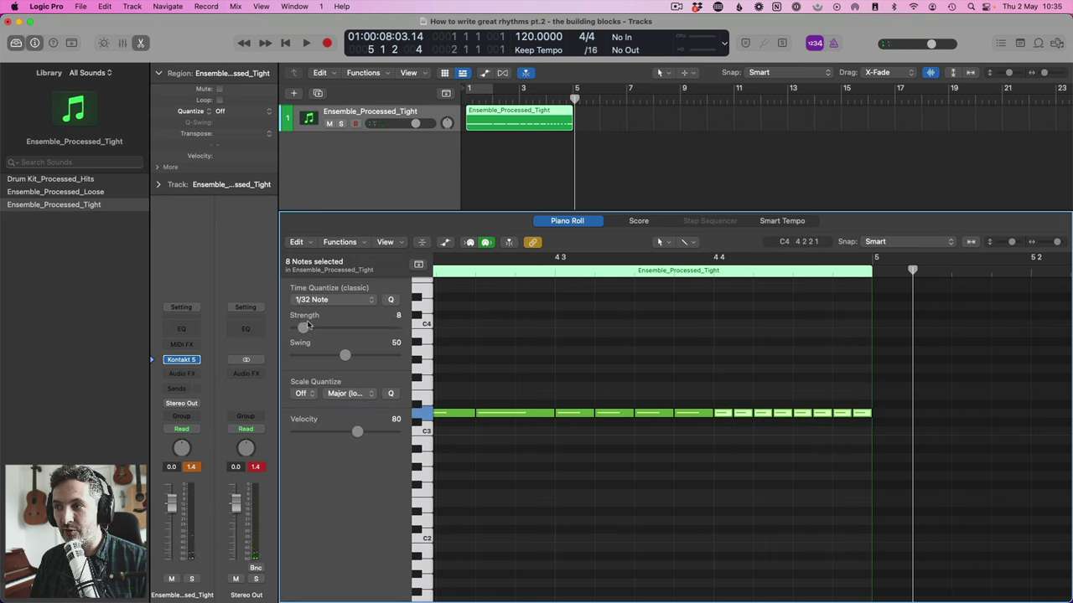
# Check how the thirty-second notes are notated in the score, and review the note groups across all four bars
pyautogui.click(637, 220)
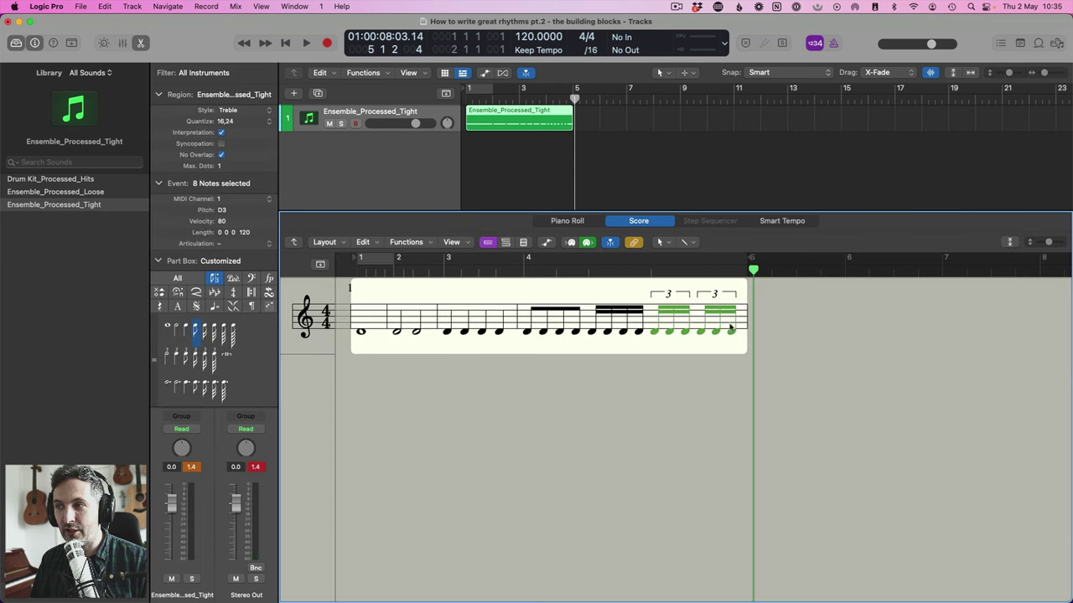
pyautogui.click(693, 370)
pyautogui.click(566, 220)
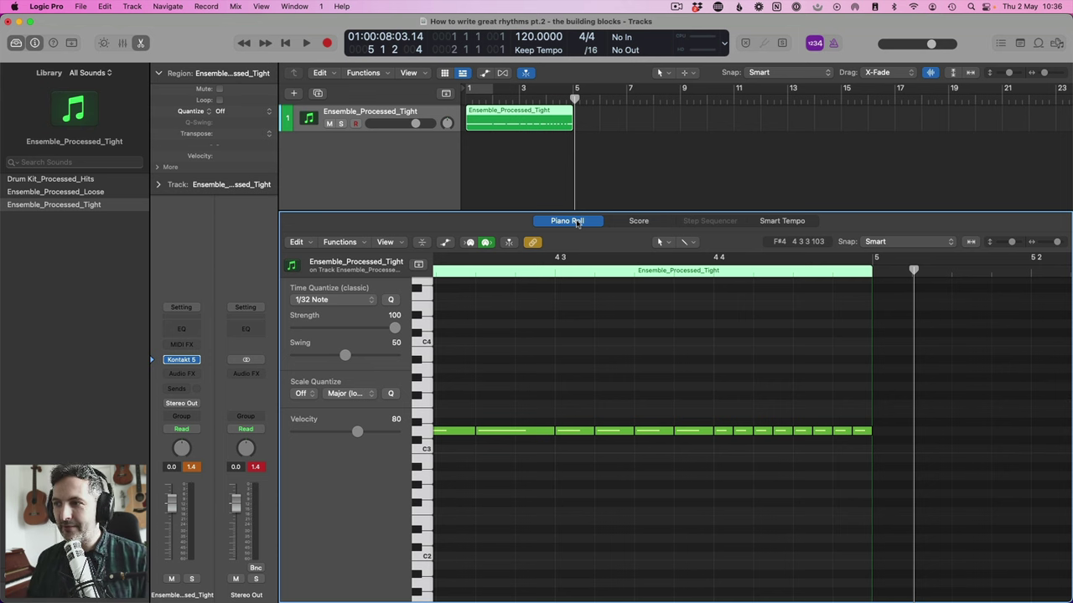
pyautogui.hscroll(-3, 551, 270)
pyautogui.hscroll(-5, 552, 270)
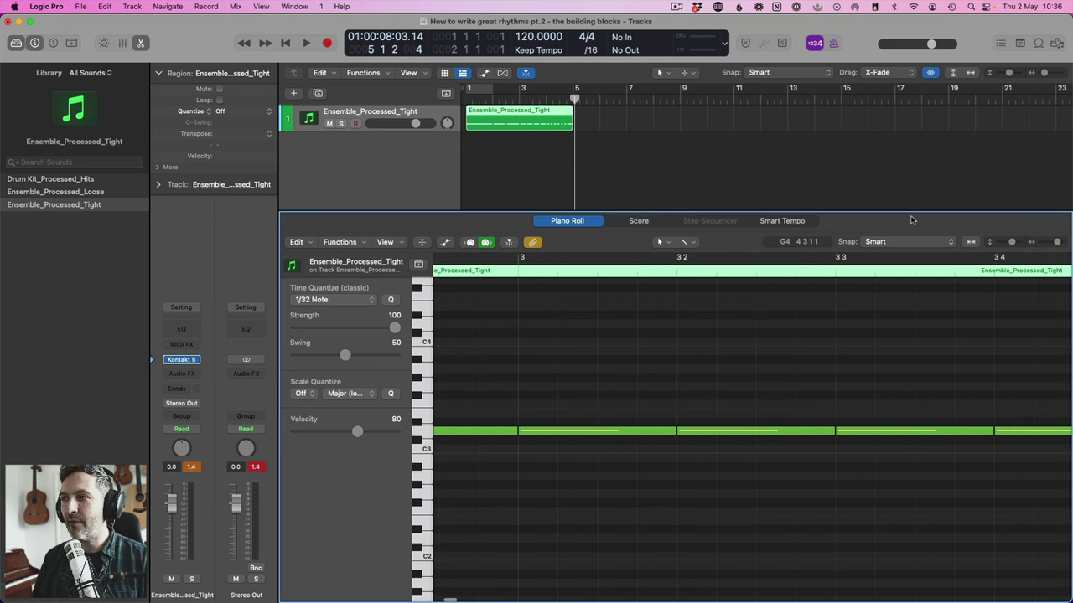
pyautogui.moveTo(1058, 242); pyautogui.dragTo(1049, 242)
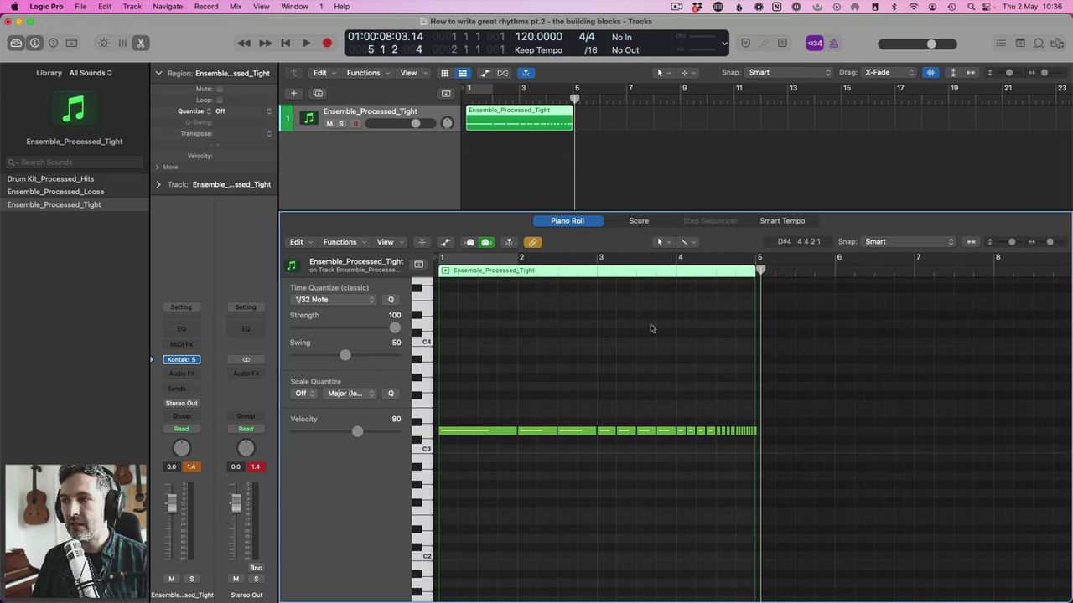
pyautogui.hscroll(1, 513, 299)
pyautogui.moveTo(541, 406); pyautogui.dragTo(603, 452)
pyautogui.moveTo(602, 414); pyautogui.dragTo(766, 436)
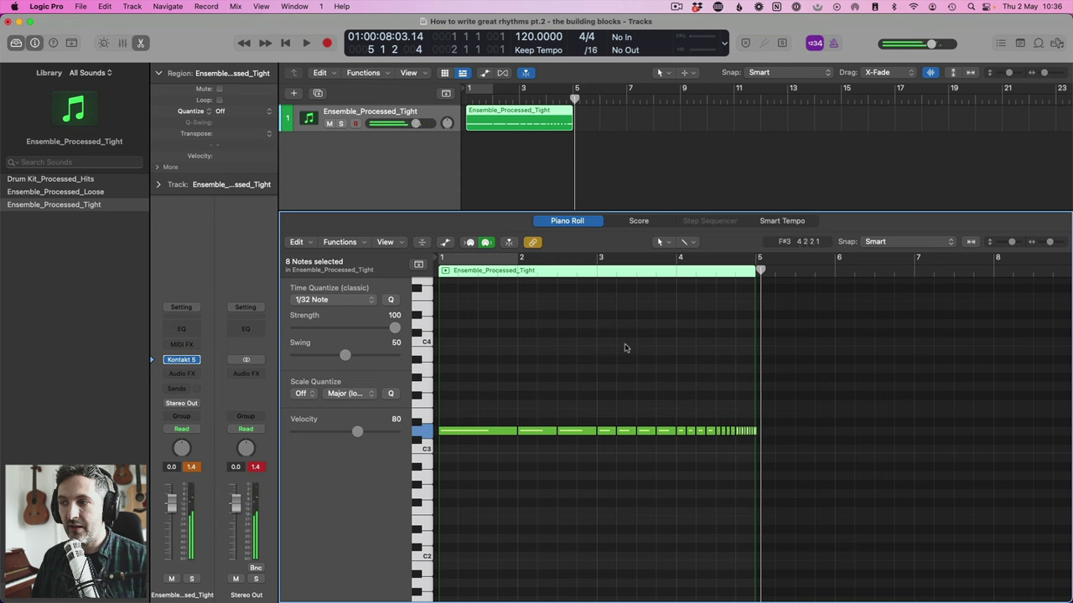
# Play the complete four-bar pattern from the beginning without the metronome
pyautogui.click(442, 277)
pyautogui.press('space')
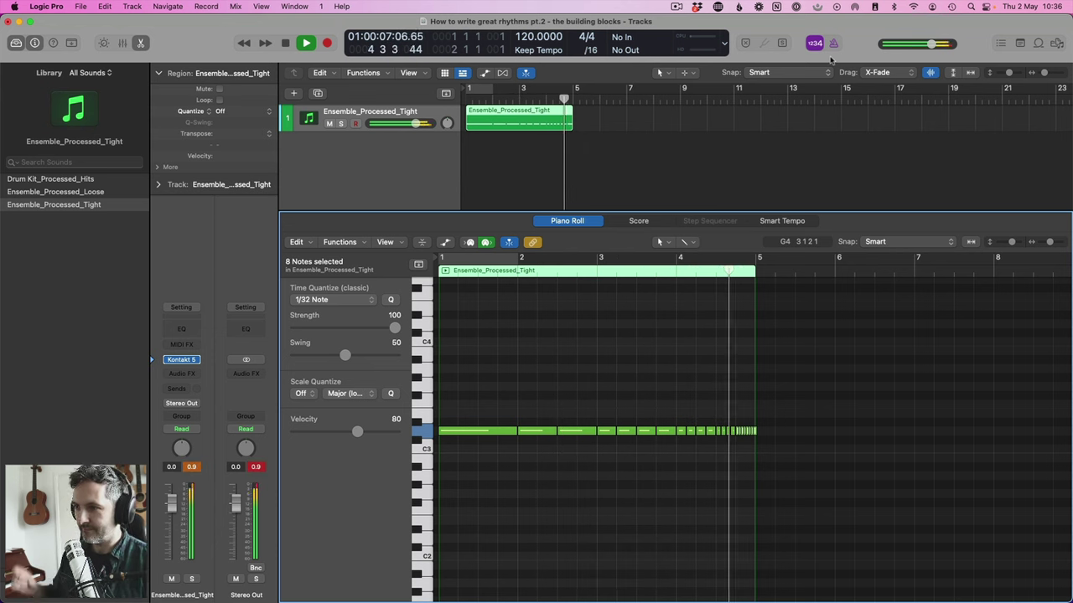
pyautogui.press('space')
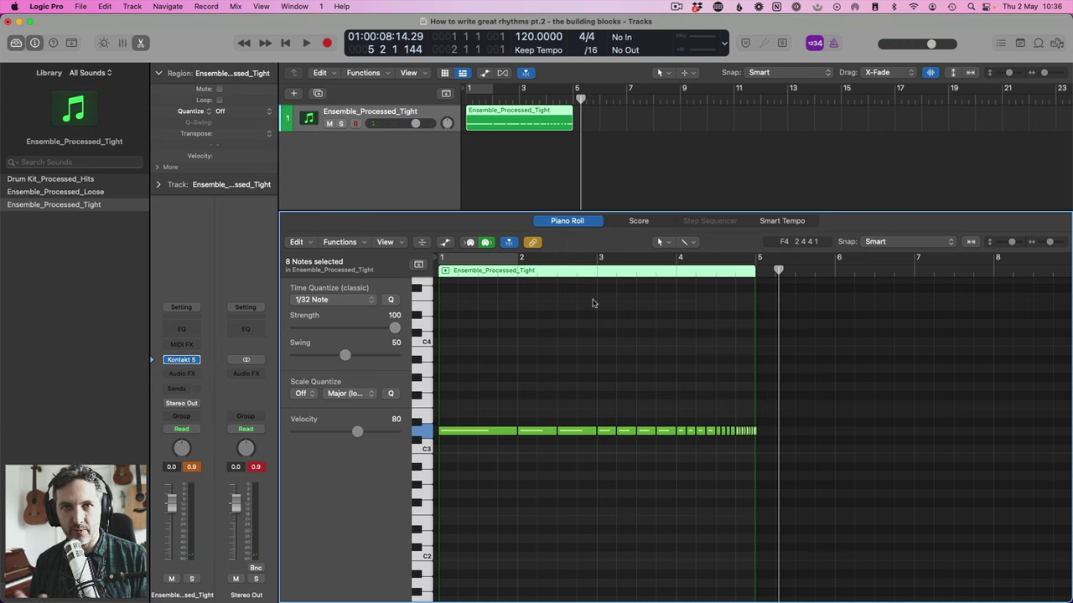
# Delete the second half note in bar 2
pyautogui.click(630, 269)
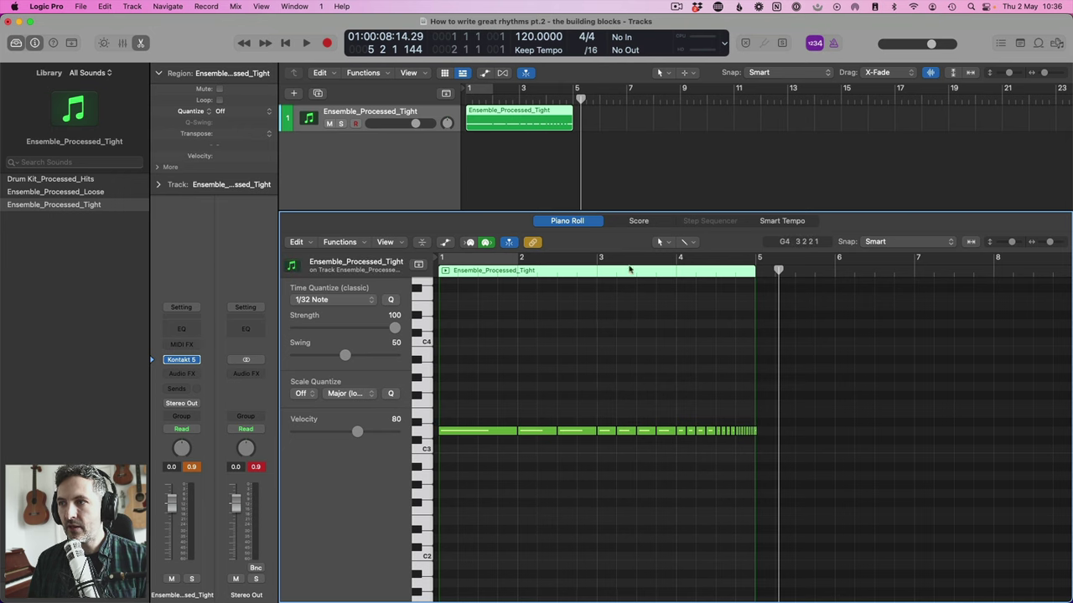
pyautogui.click(636, 221)
pyautogui.click(579, 223)
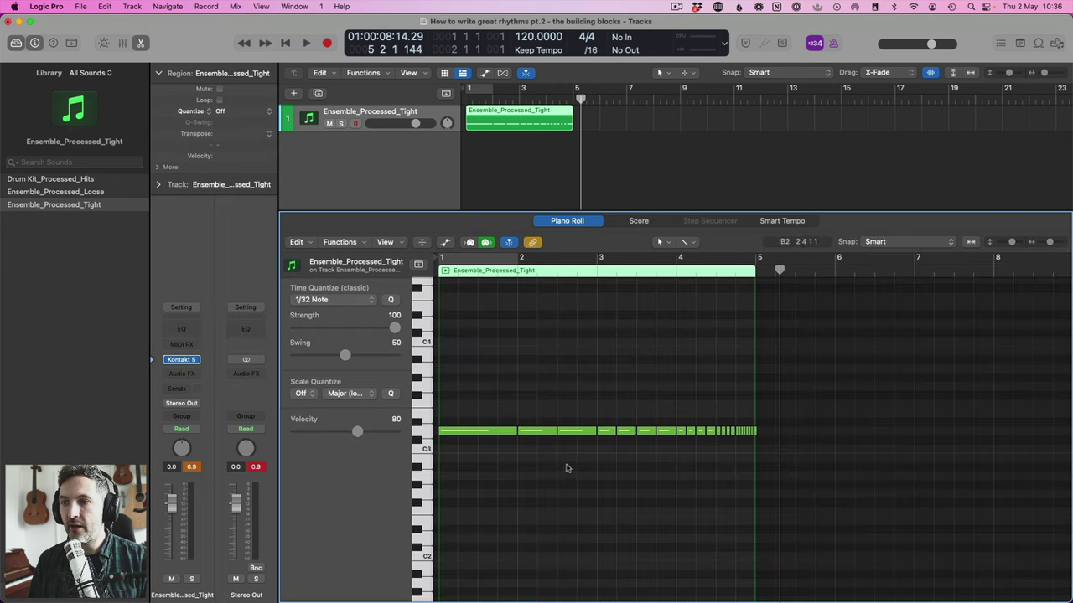
pyautogui.click(576, 431)
pyautogui.press('Delete')
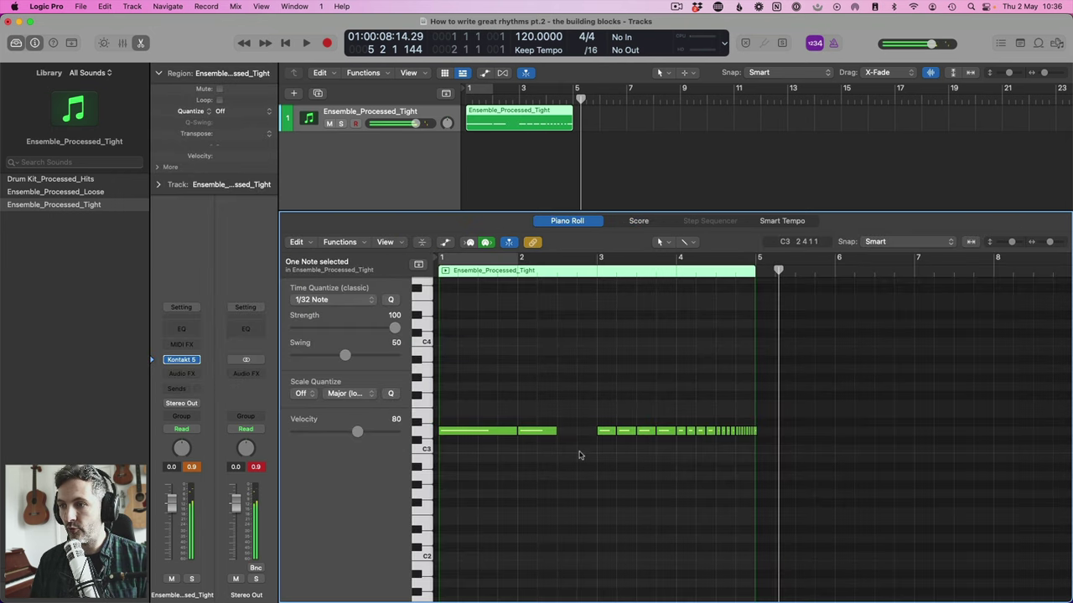
# Check the gap in bar 2 in the score, and delete the second quarter note in bar 3
pyautogui.click(639, 222)
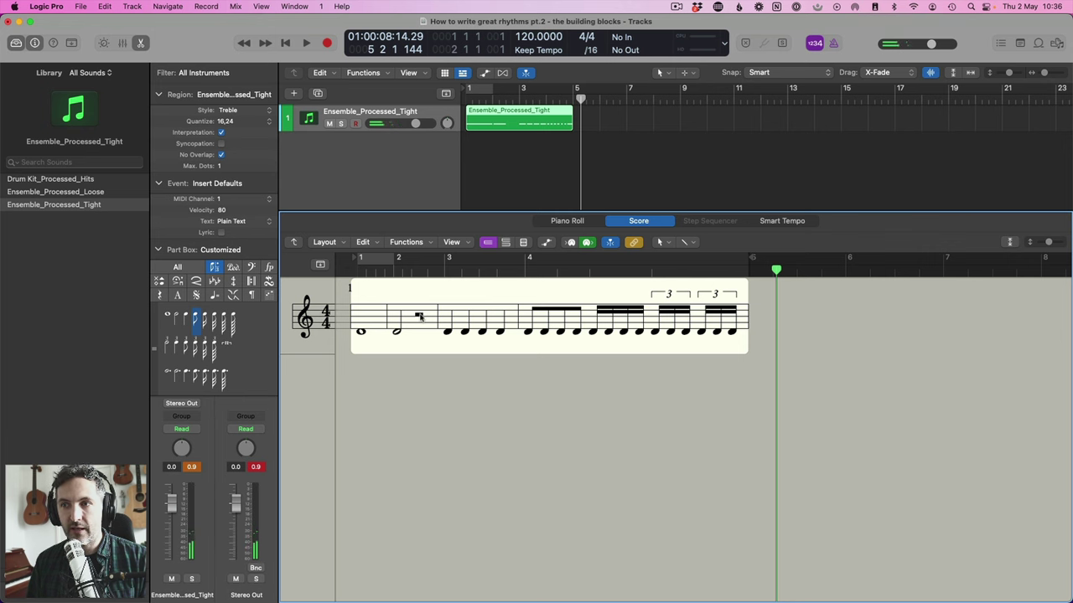
pyautogui.click(574, 222)
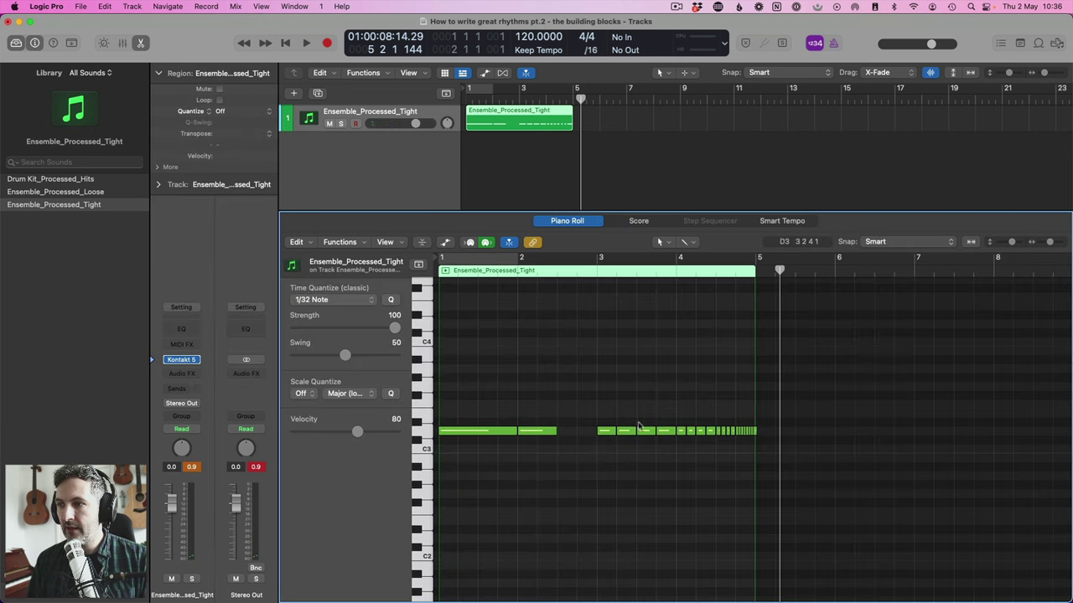
pyautogui.click(619, 467)
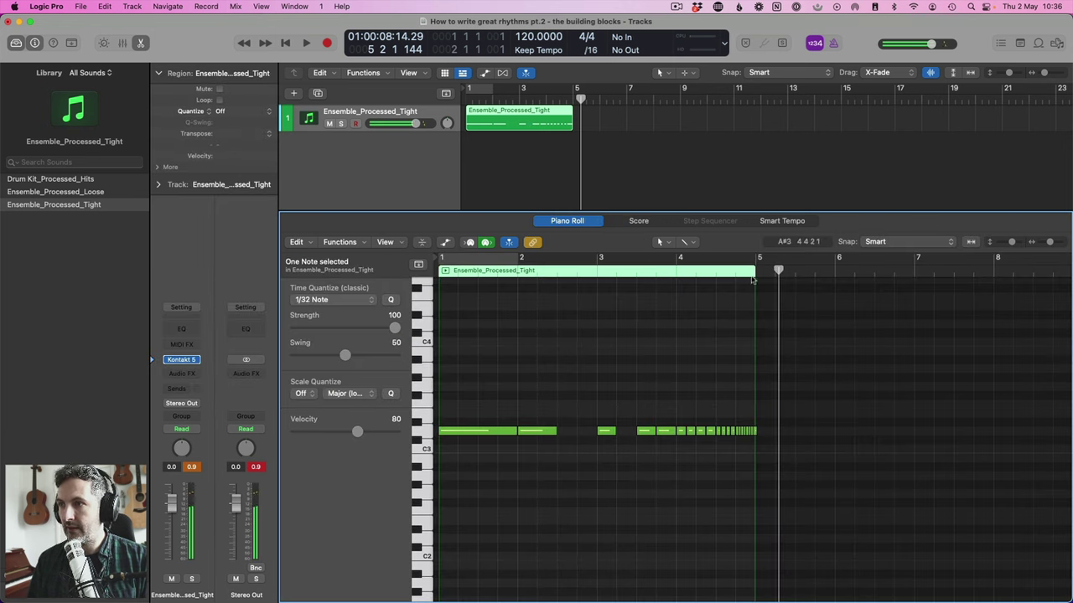
pyautogui.click(635, 222)
pyautogui.click(584, 223)
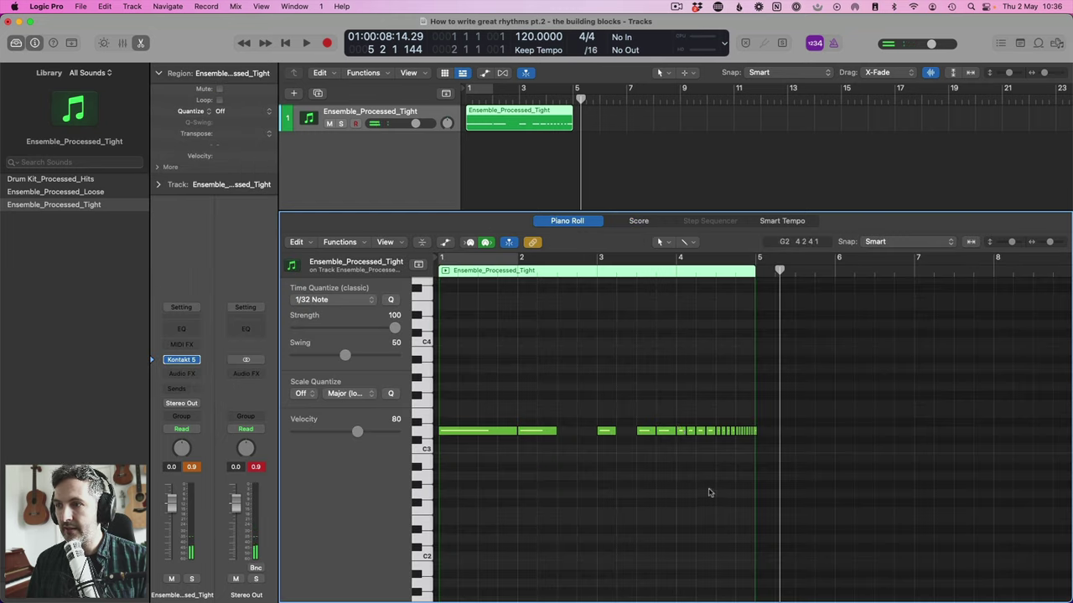
# Delete the second eighth note in bar 4 and check how the gap is notated in the score
pyautogui.click(691, 432)
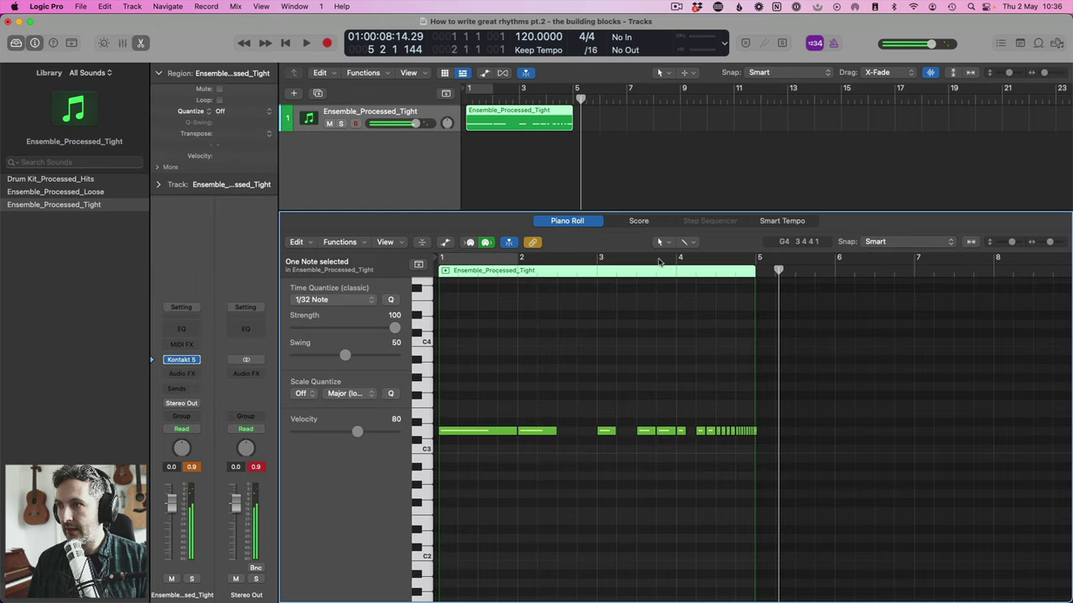
pyautogui.click(632, 222)
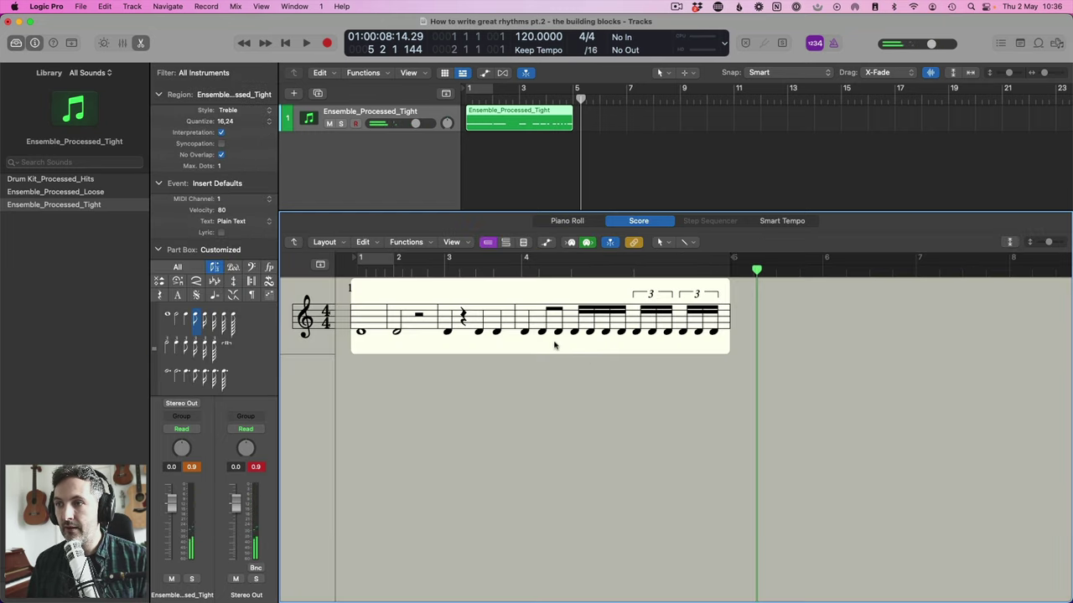
pyautogui.click(577, 224)
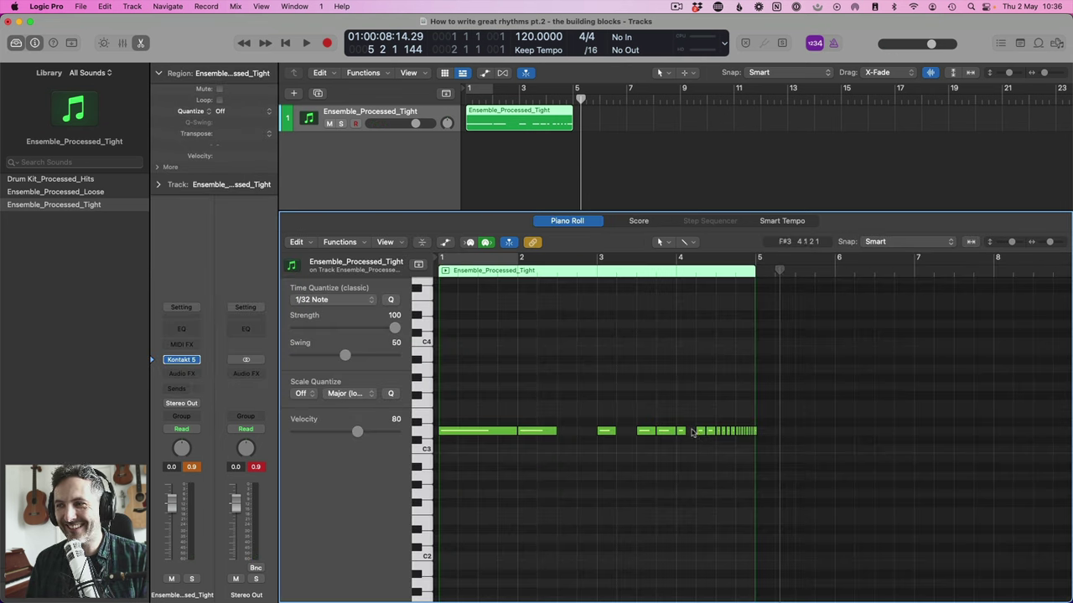
# Shorten the first note of bar 4 to a sixteenth and insert an eighth rest after it in the score
pyautogui.click(686, 432)
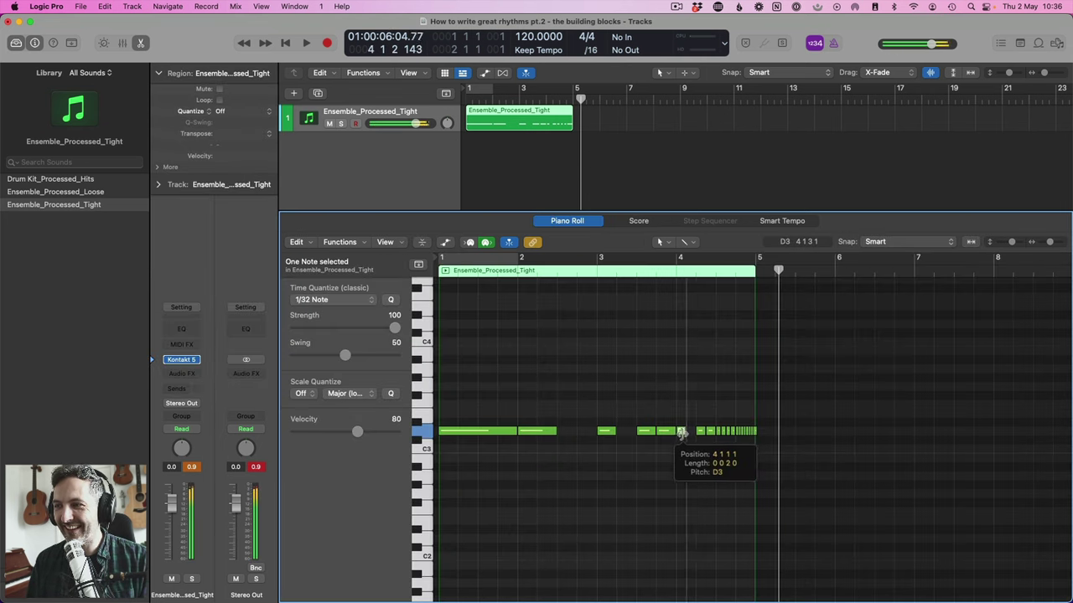
pyautogui.click(639, 222)
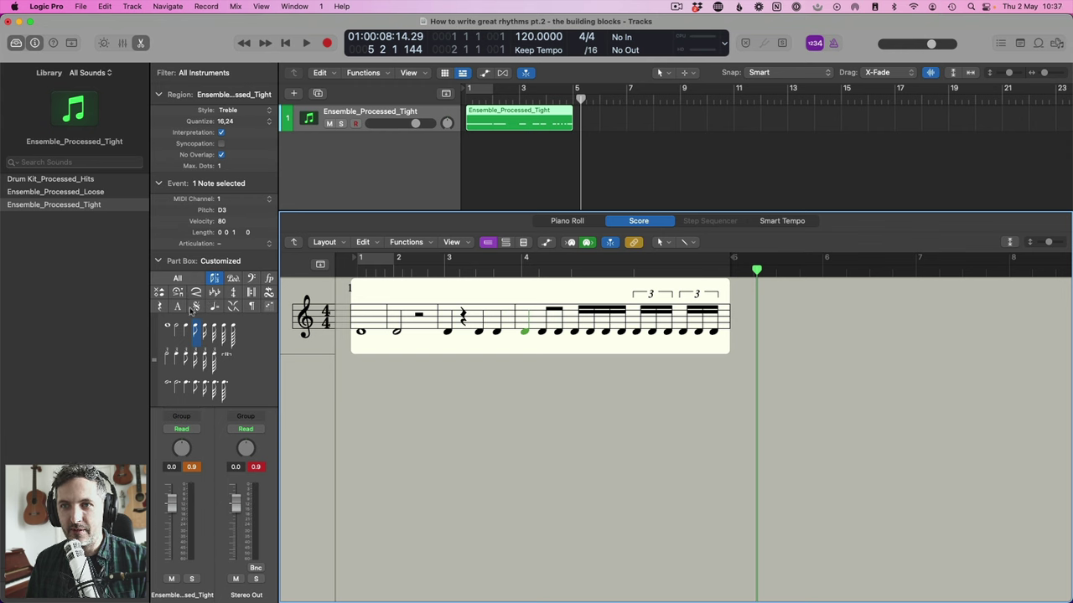
pyautogui.click(159, 307)
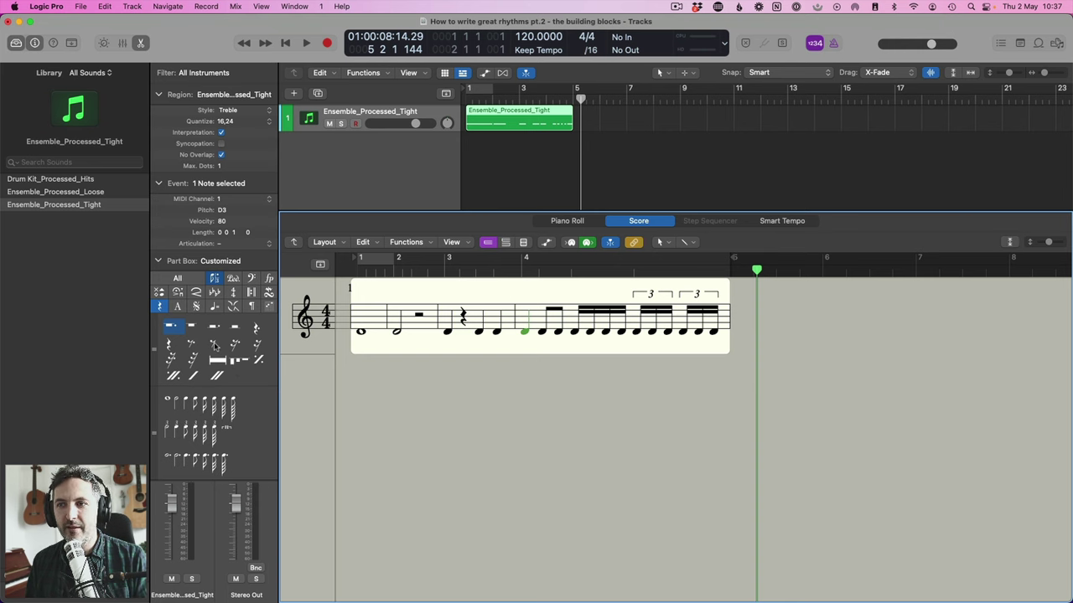
pyautogui.moveTo(215, 346); pyautogui.dragTo(532, 329)
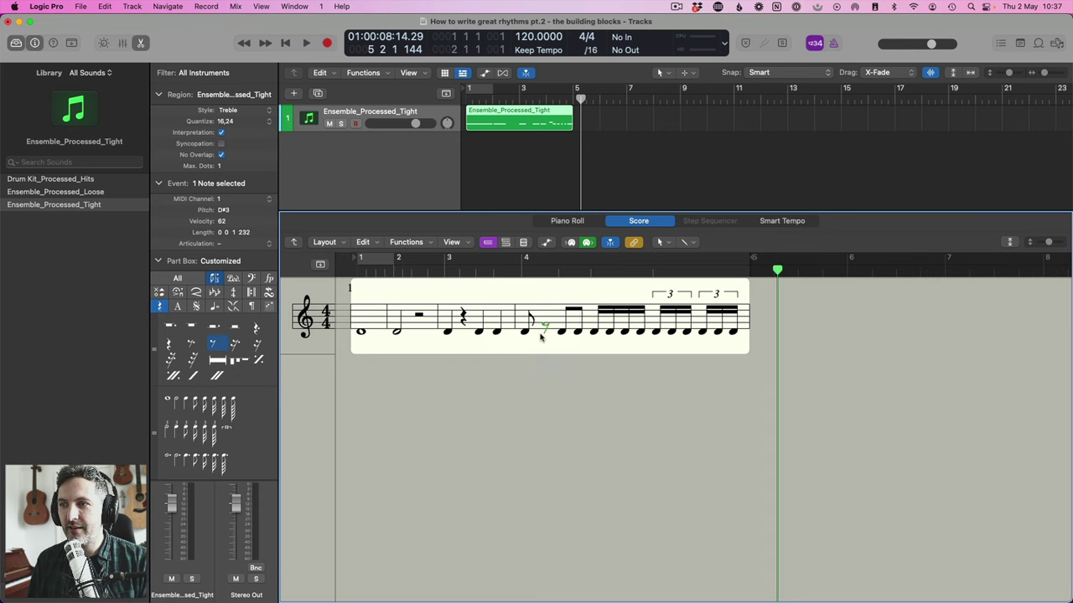
pyautogui.click(545, 376)
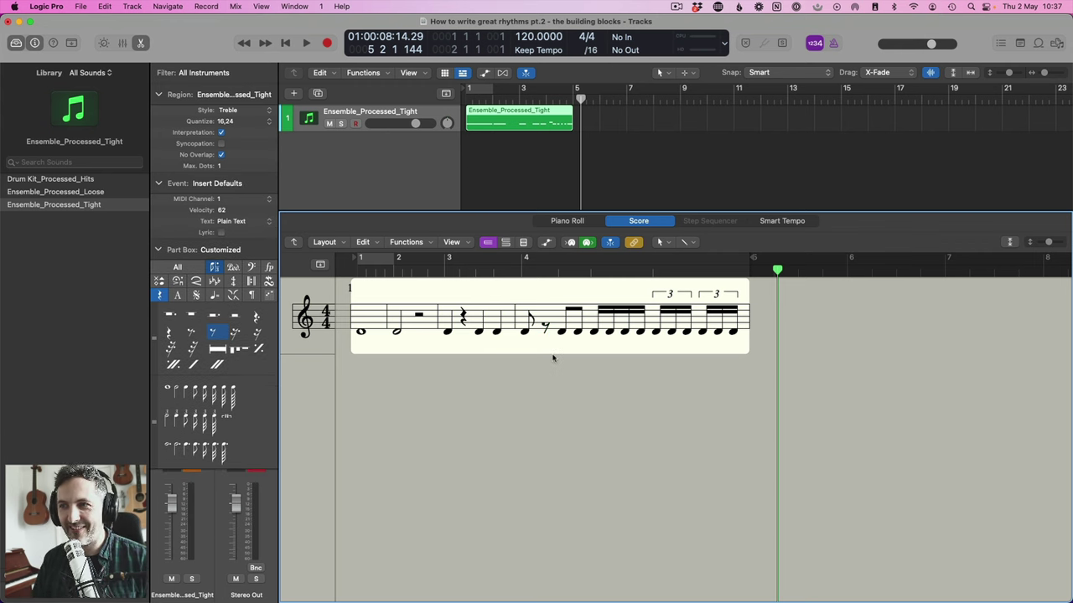
# Extend the first note of bar 4 back to a full eighth note in the piano roll
pyautogui.click(568, 222)
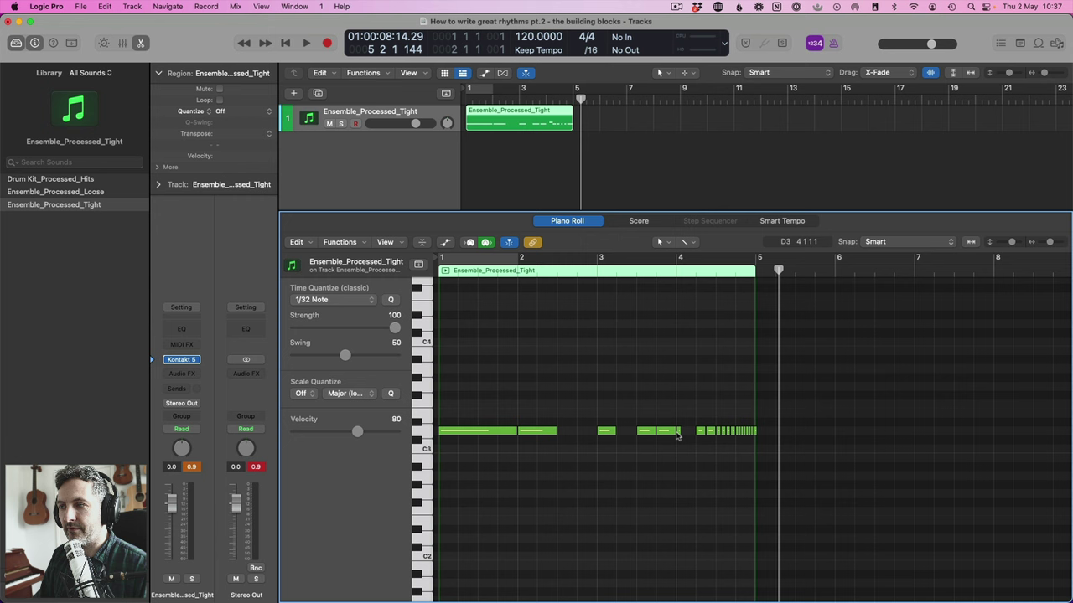
pyautogui.moveTo(680, 434); pyautogui.dragTo(685, 434)
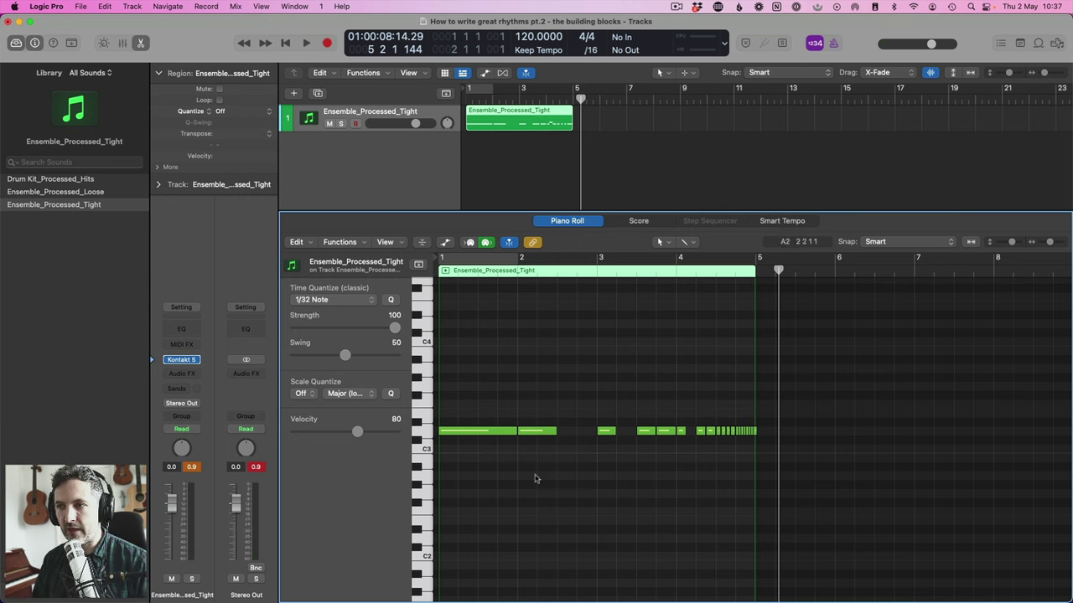
# Shorten the whole note in bar 1 to about an eighth note and check its notation in the score
pyautogui.moveTo(468, 397); pyautogui.dragTo(563, 460)
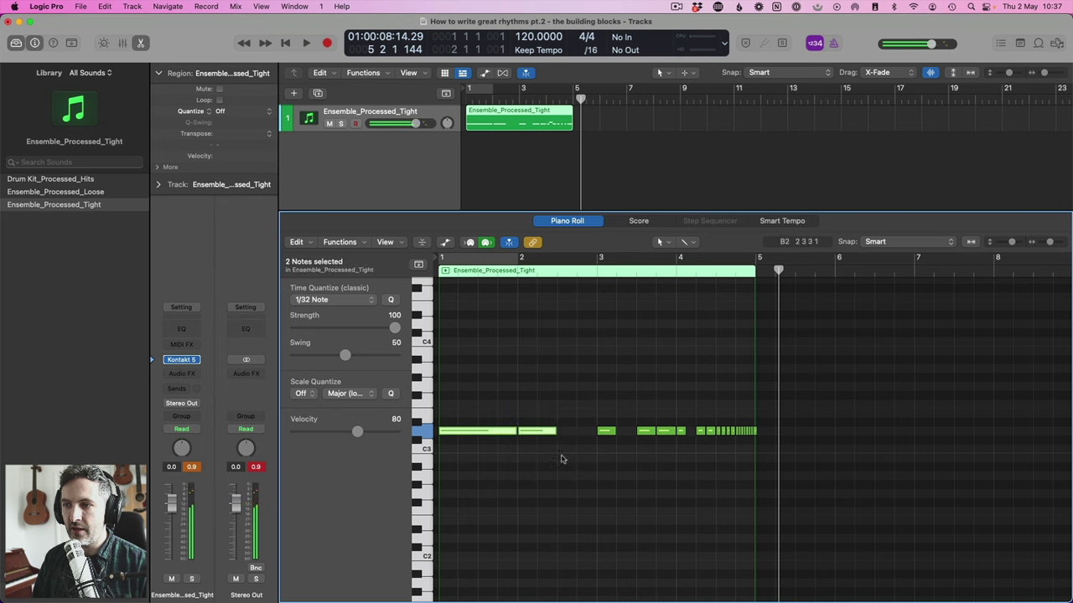
pyautogui.click(515, 444)
pyautogui.moveTo(513, 433)
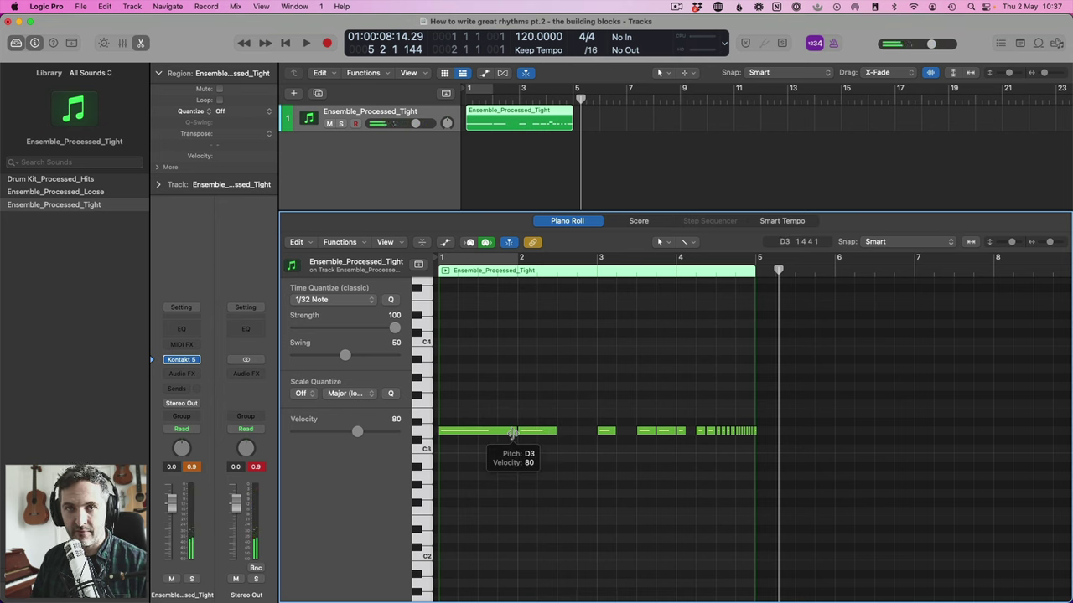
pyautogui.moveTo(513, 432); pyautogui.dragTo(446, 433)
pyautogui.click(521, 467)
pyautogui.click(638, 222)
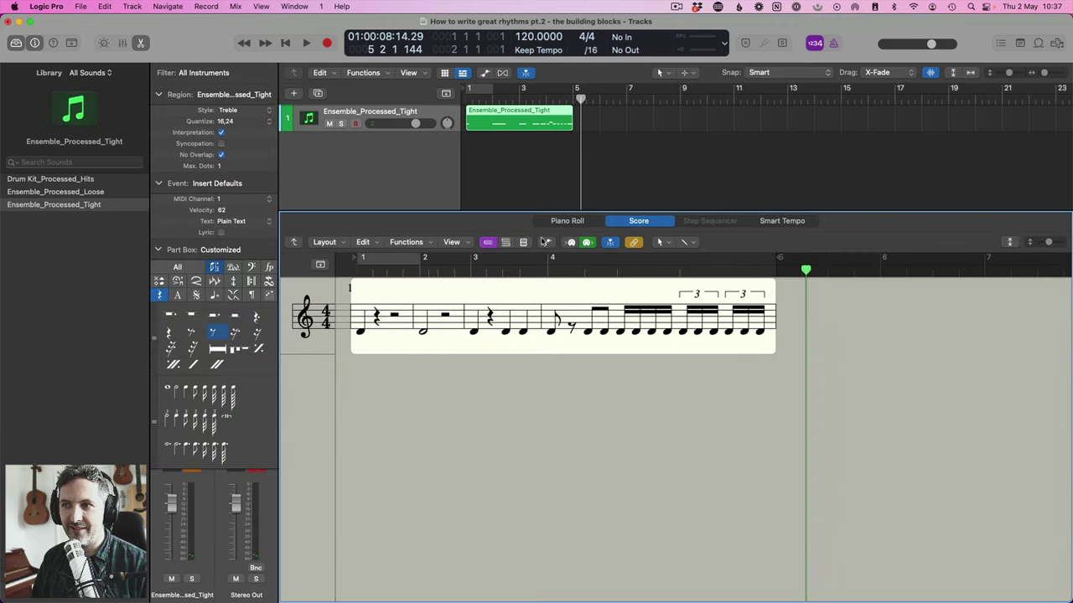
pyautogui.click(558, 223)
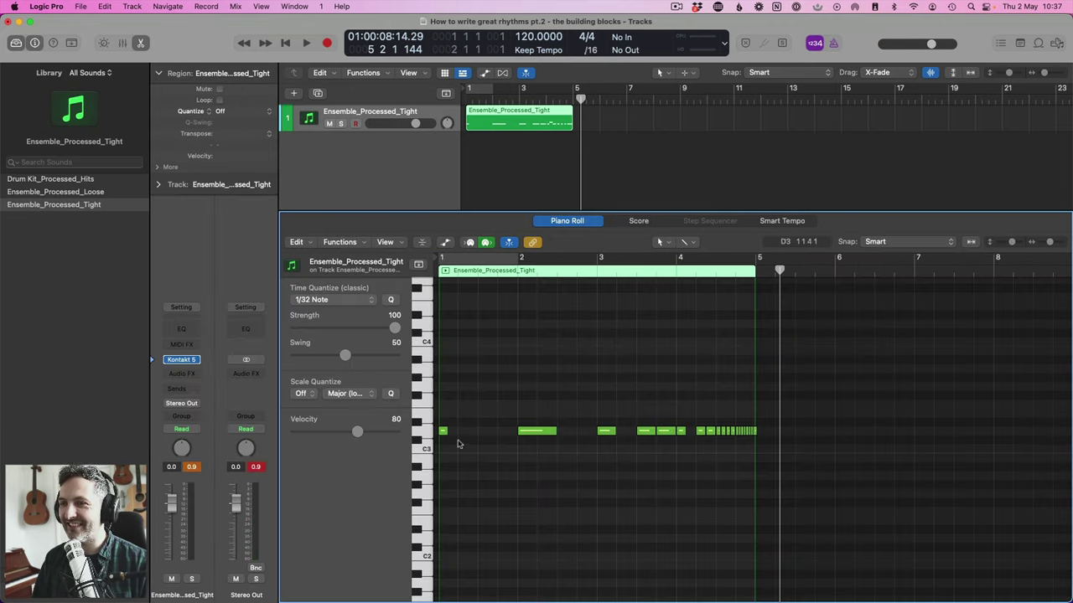
# Select the shortened note in bar 1, play the bar from the beginning, and stop before bar 2
pyautogui.moveTo(444, 399); pyautogui.dragTo(514, 474)
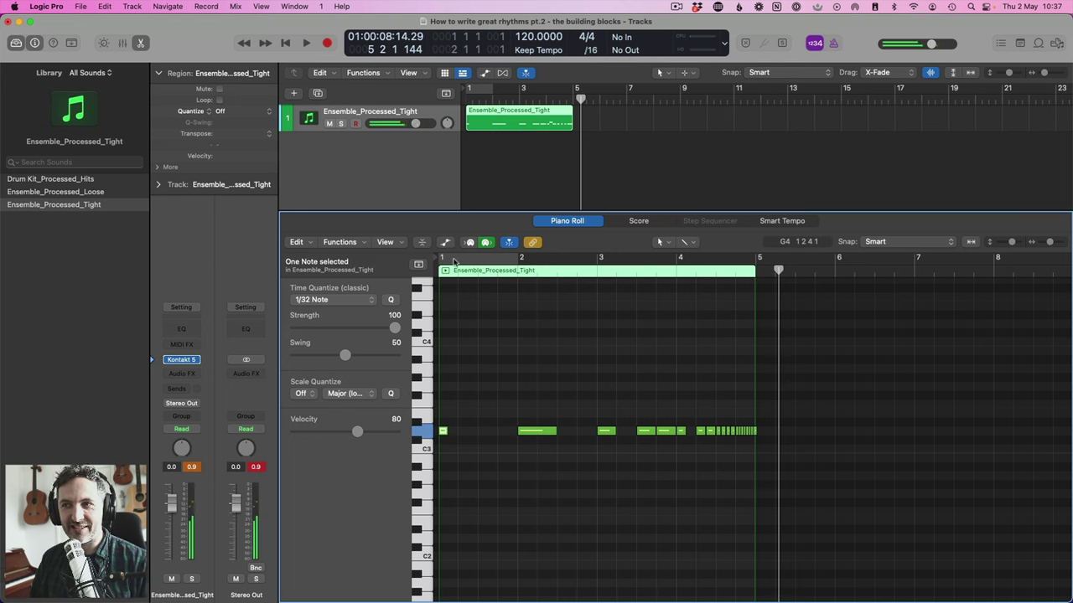
pyautogui.click(440, 268)
pyautogui.press('space')
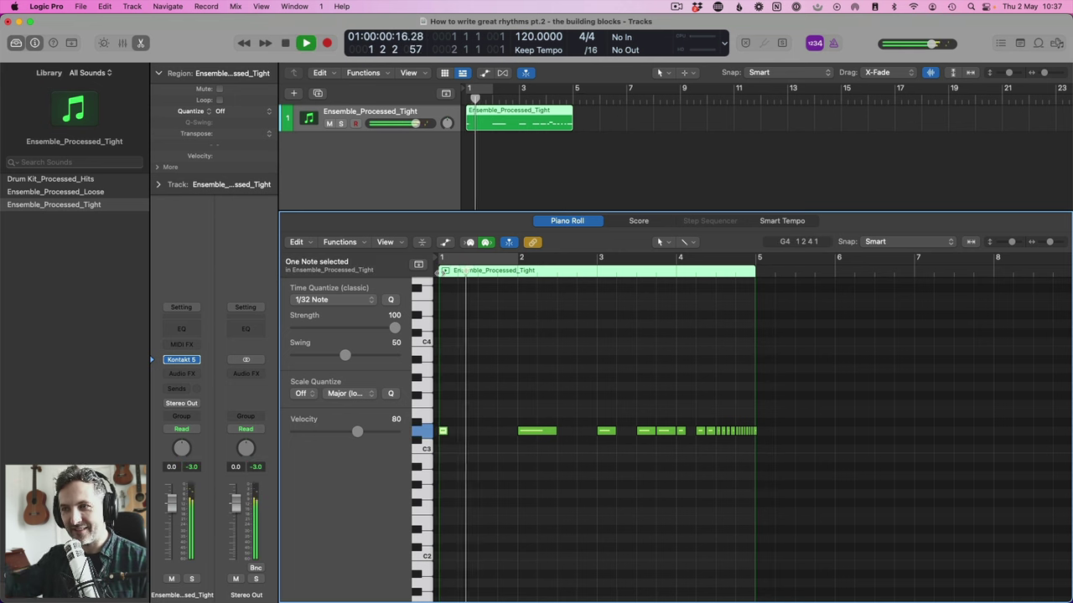
pyautogui.press('space')
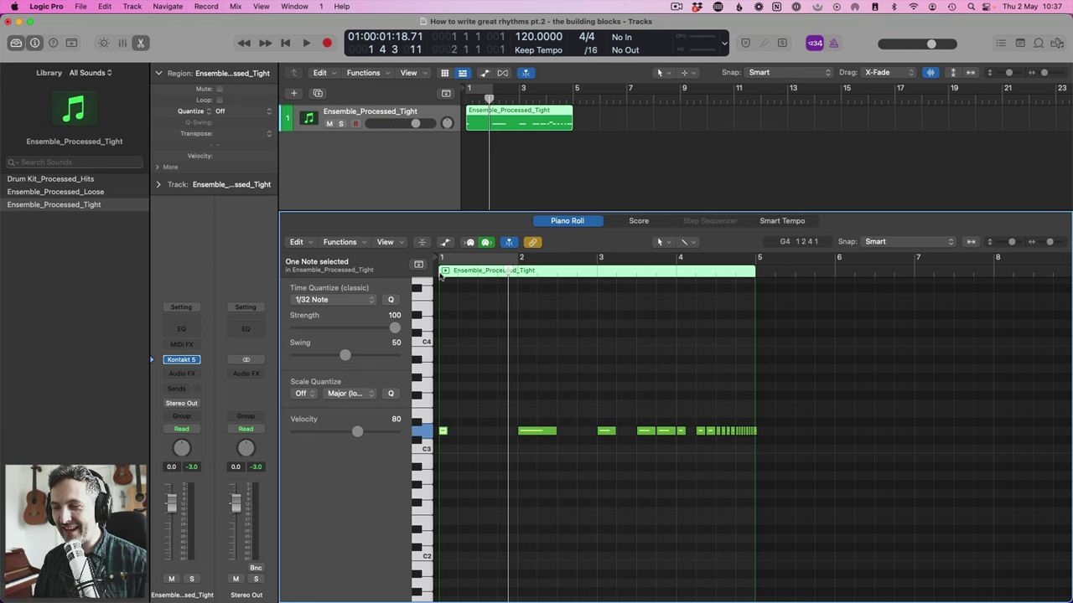
pyautogui.click(665, 378)
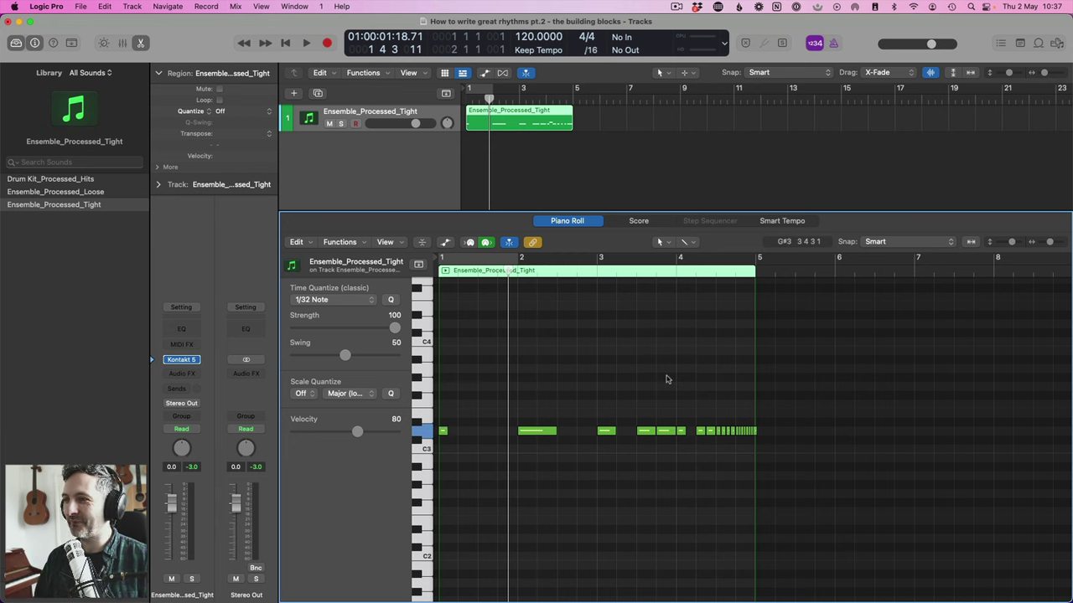